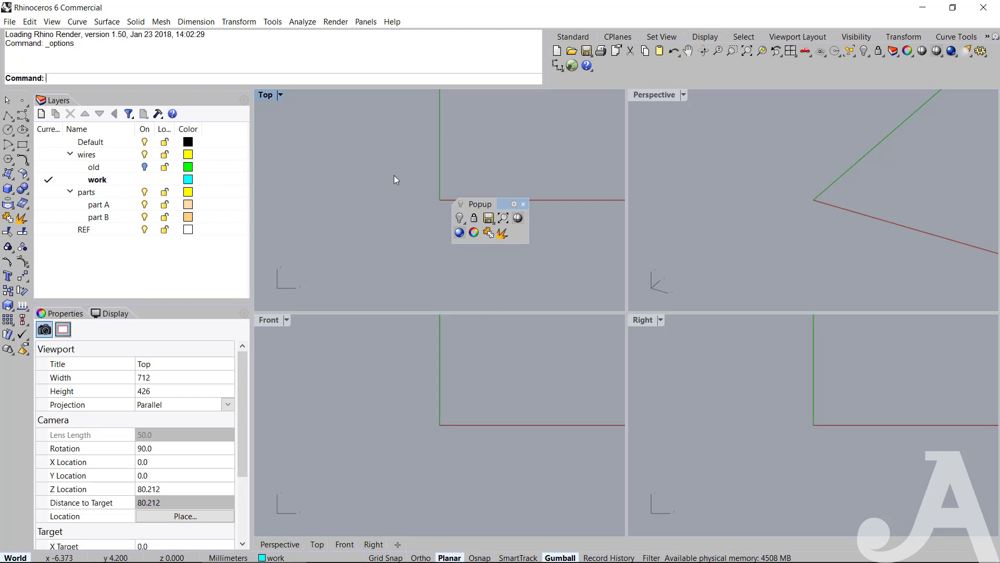
Reopen the Popup toolbar, keep it floating in the Top viewport, and enlarge it to leave room for more commands.
click(522, 204)
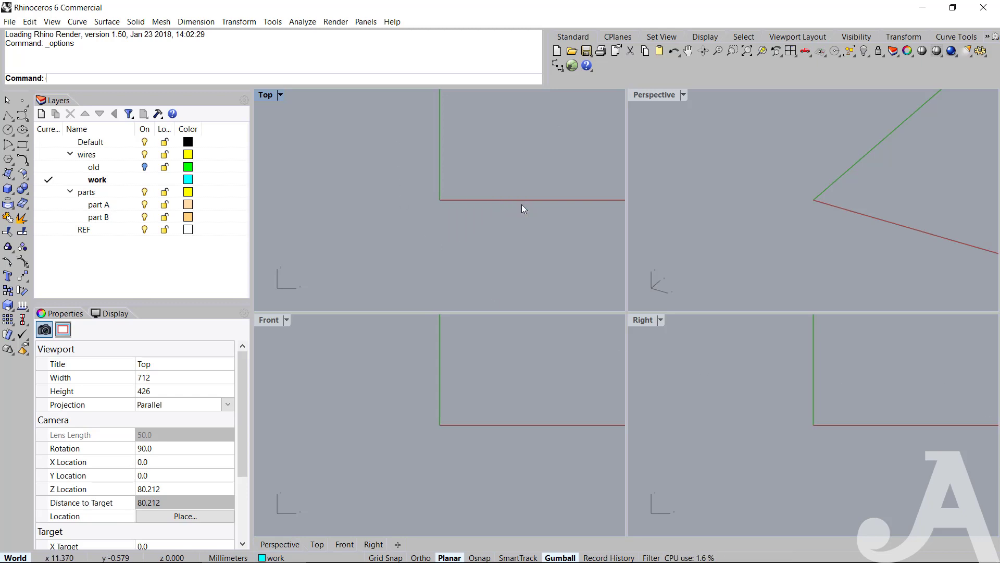
middle_click(433, 214)
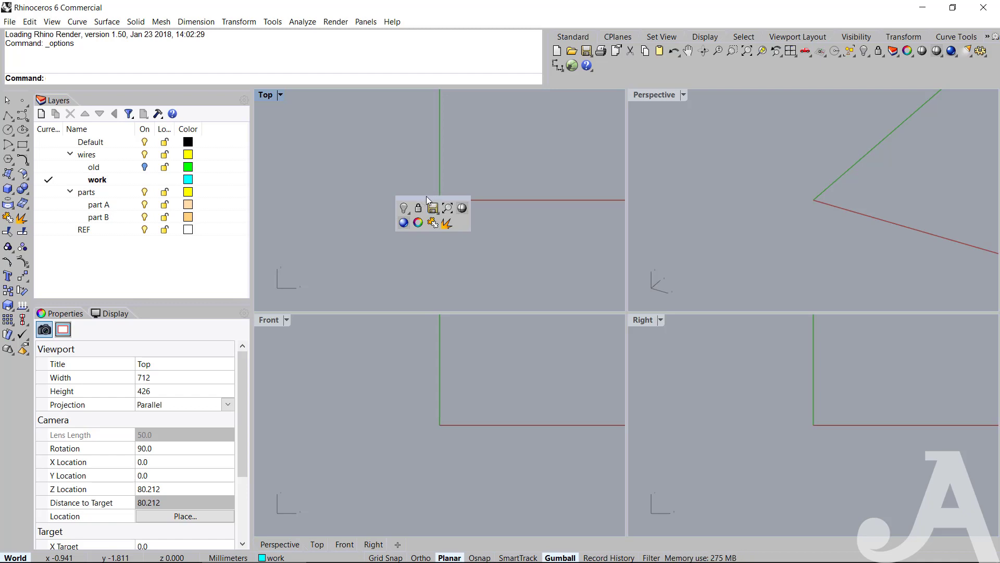
drag(433, 198, 434, 210)
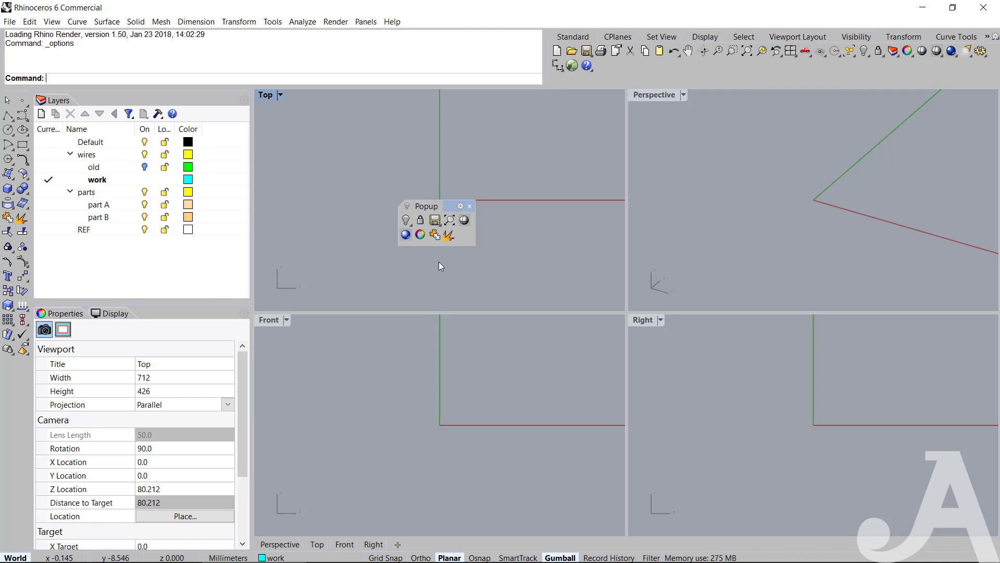
drag(446, 204, 411, 160)
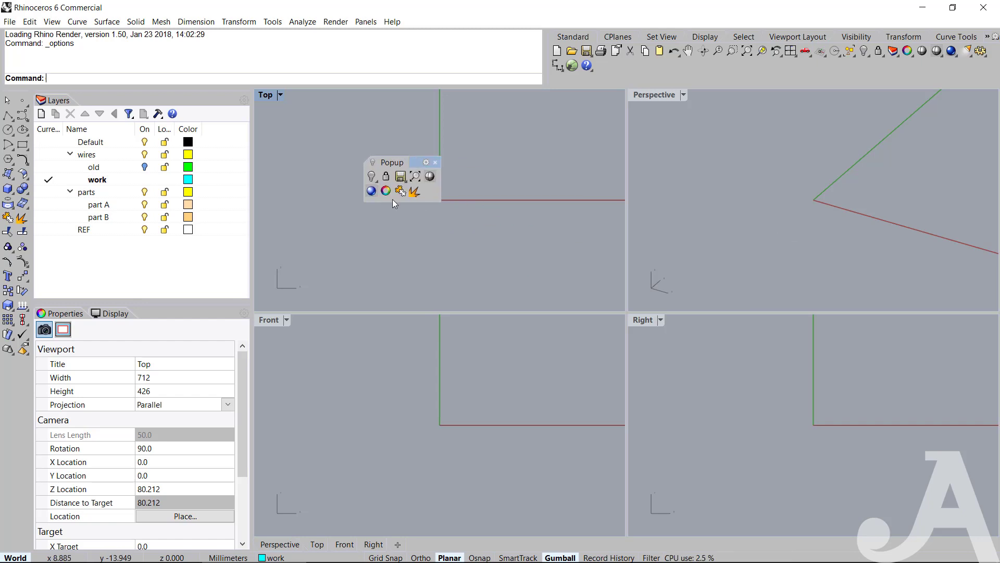
drag(409, 201, 422, 333)
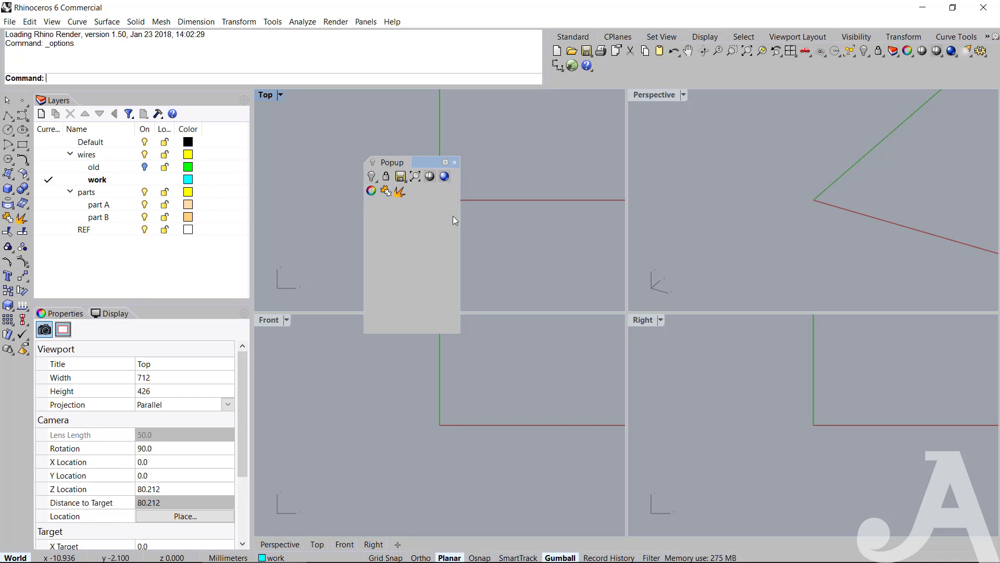
Float the Visibility toolbar beside the Popup toolbar and delete the Hide objects command from Popup.
click(371, 177)
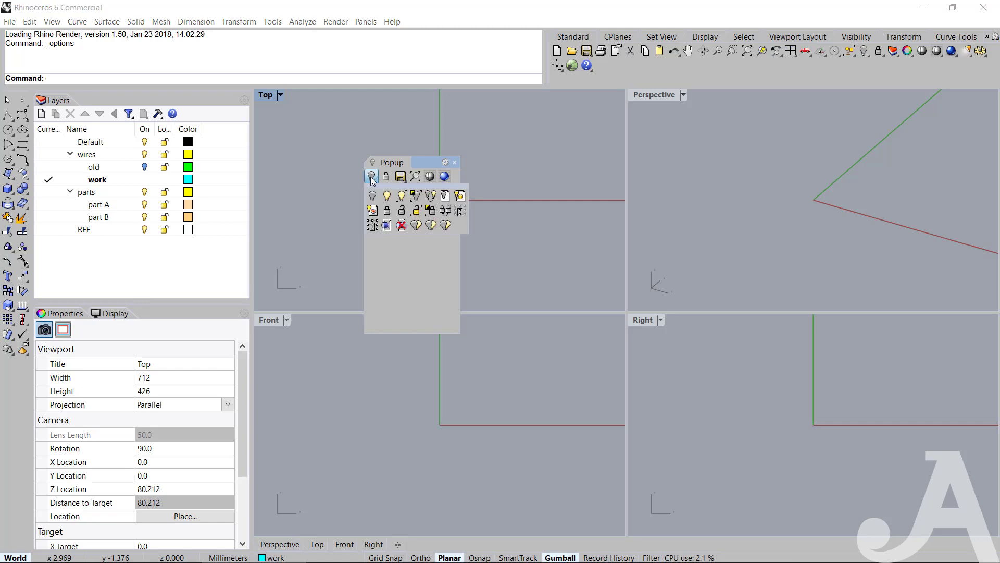
drag(416, 189, 544, 217)
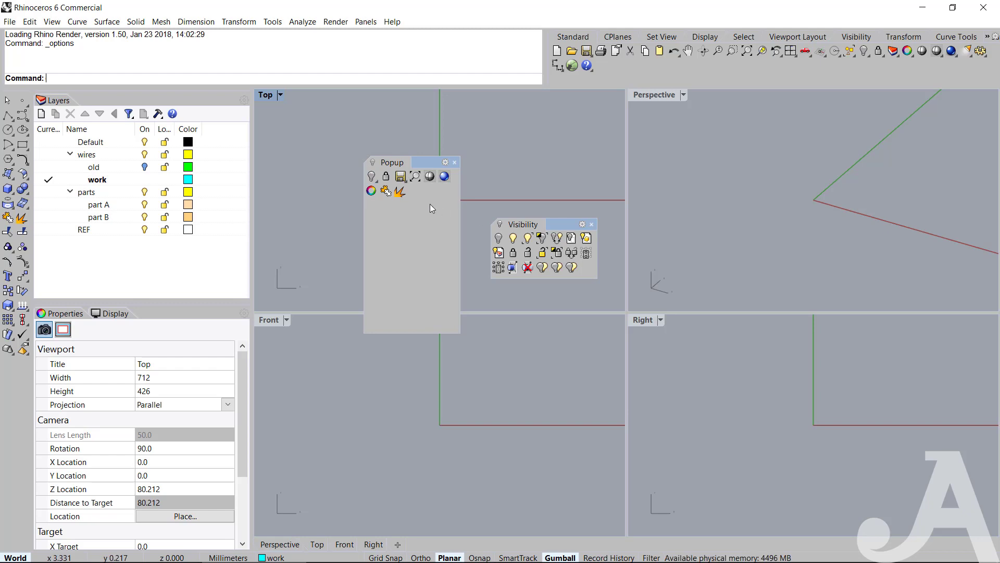
drag(370, 167, 321, 214)
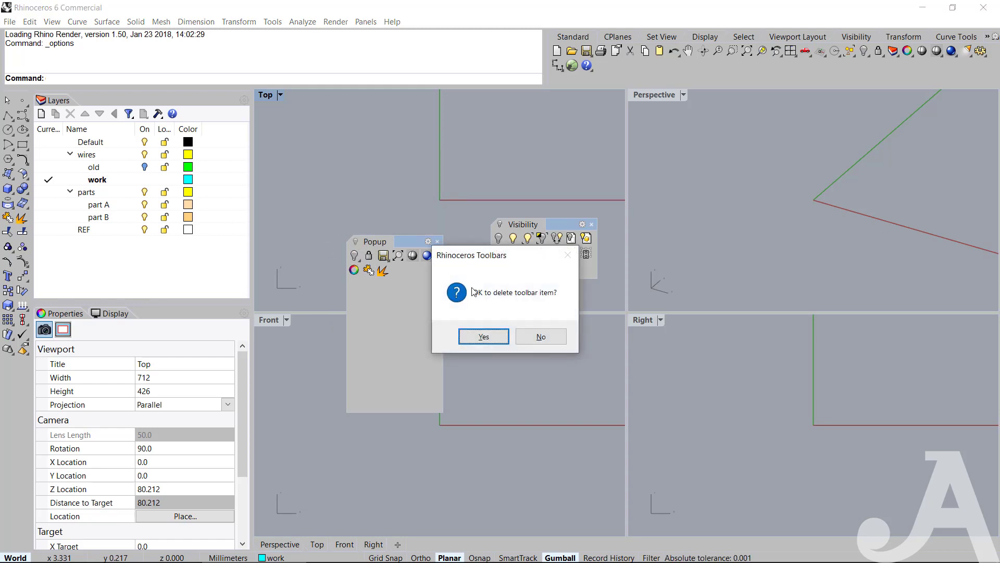
click(493, 336)
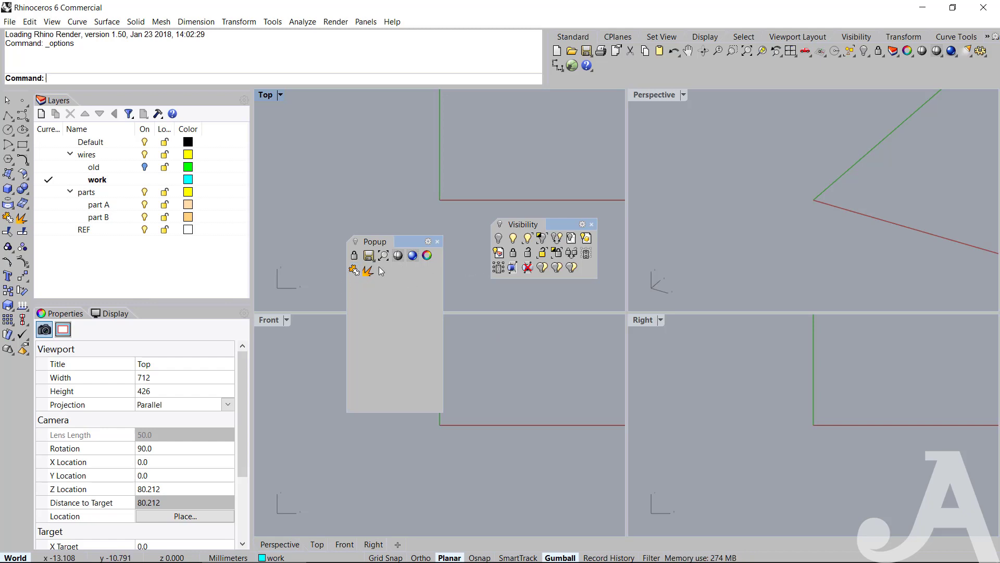
Rearrange the Popup toolbar so it begins with Save, Lock objects and the color-wheel properties command.
key(ctrl)
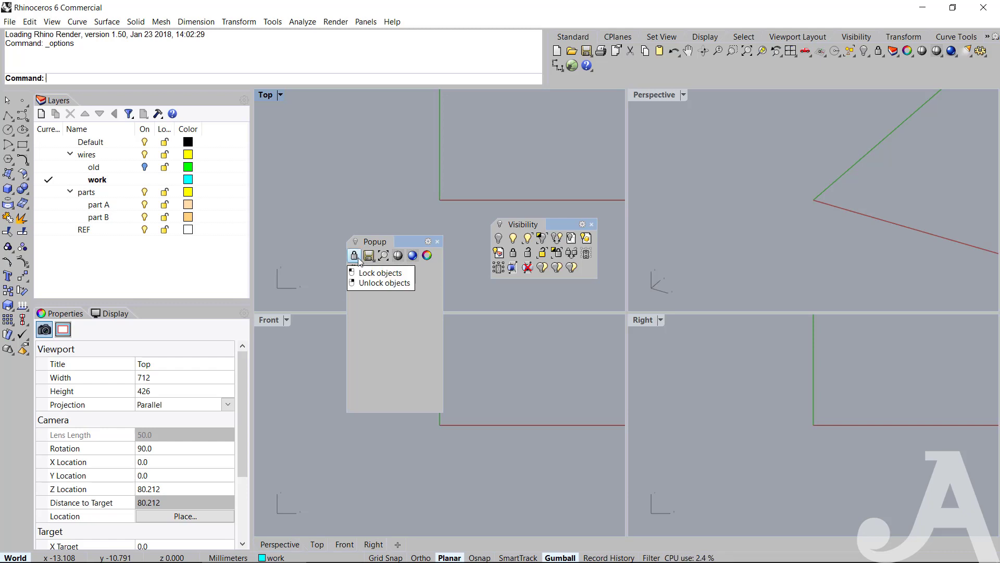
key(shift)
mouse_move(357, 255)
shift+mouse_down()
mouse_move(423, 258)
mouse_move(370, 256)
shift+mouse_up()
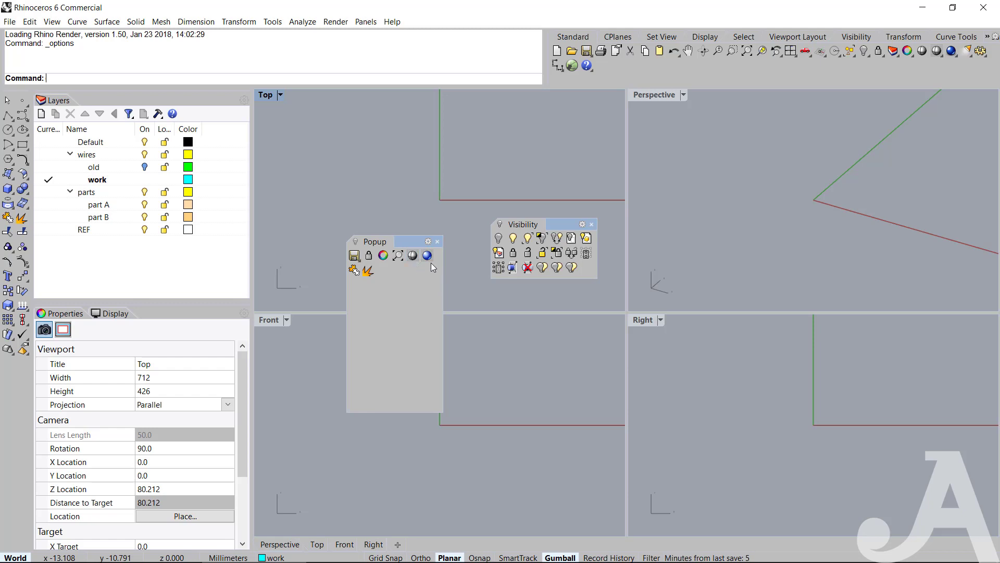
Delete the render, zoom extents and color-wheel properties commands from the Popup toolbar.
shift+drag(428, 256, 429, 175)
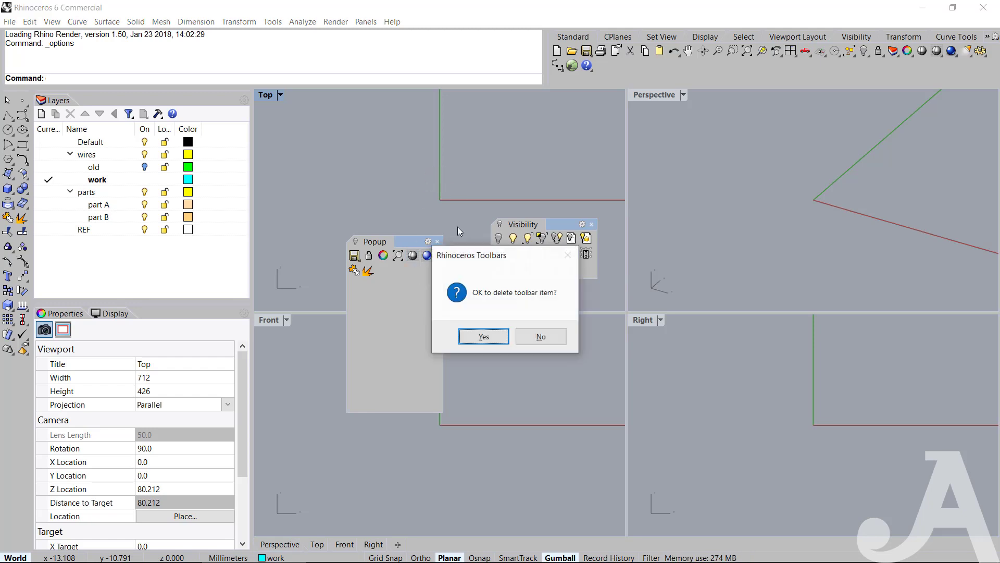
click(484, 337)
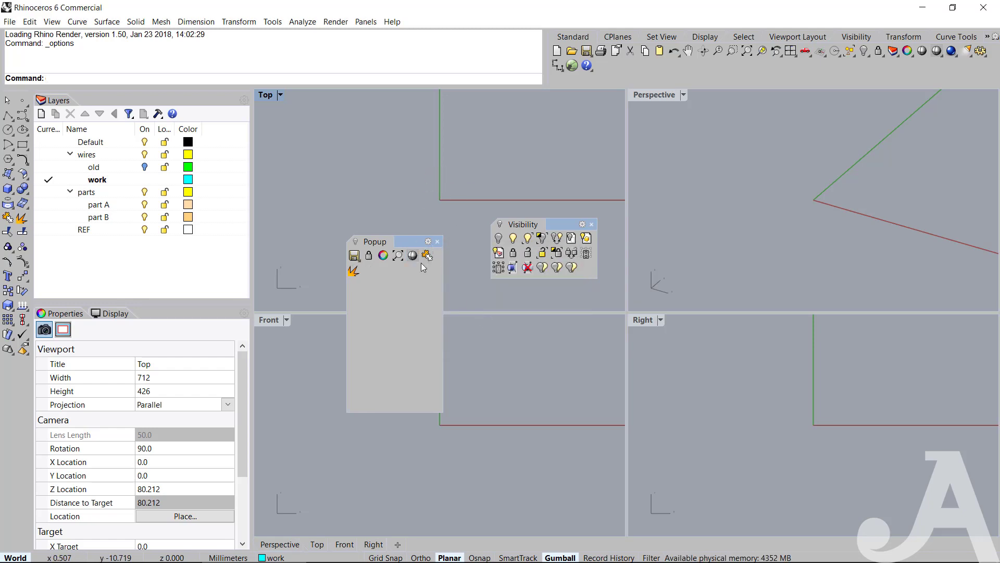
shift+drag(399, 256, 415, 169)
click(484, 336)
shift+drag(386, 261, 414, 173)
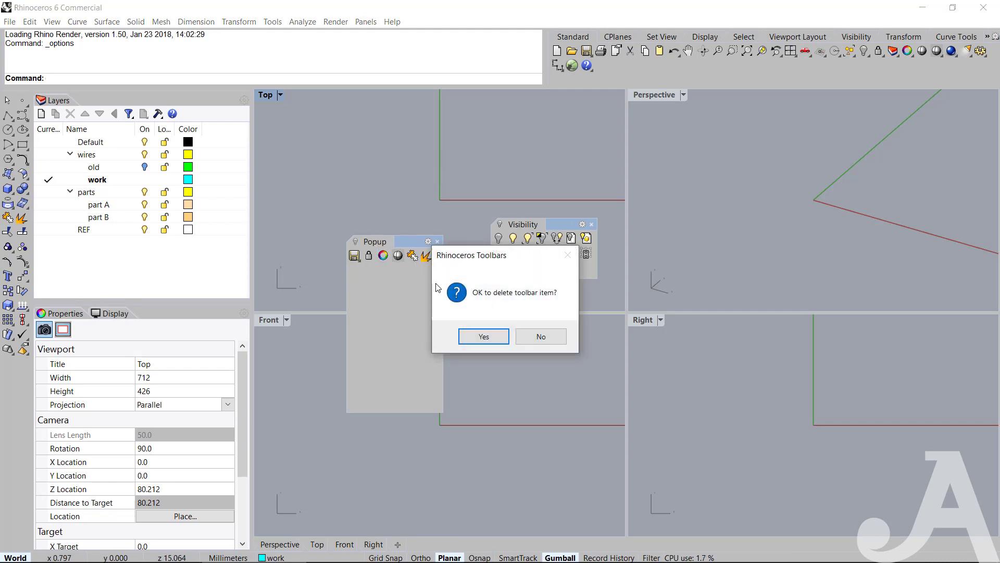
click(472, 333)
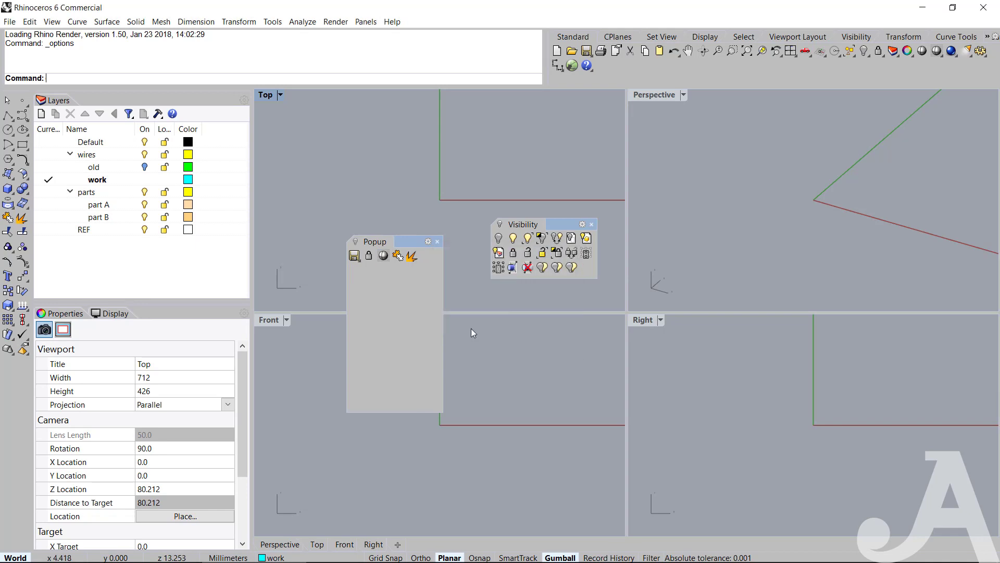
Copy the red-disk save command and the first save command in the File toolbar's second row into Popup, and put Save at Popup's end.
click(354, 257)
drag(380, 267, 409, 165)
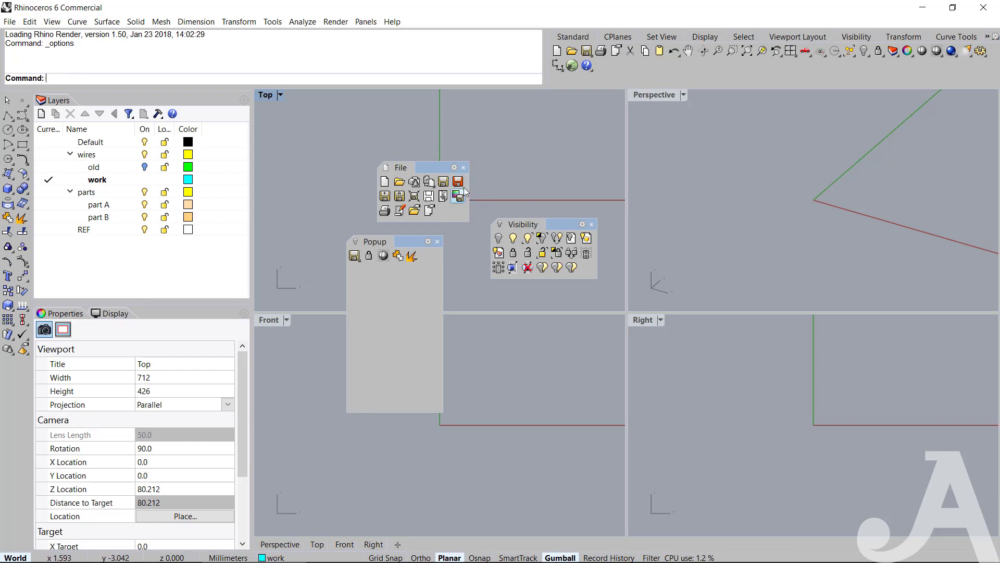
ctrl+drag(458, 181, 399, 318)
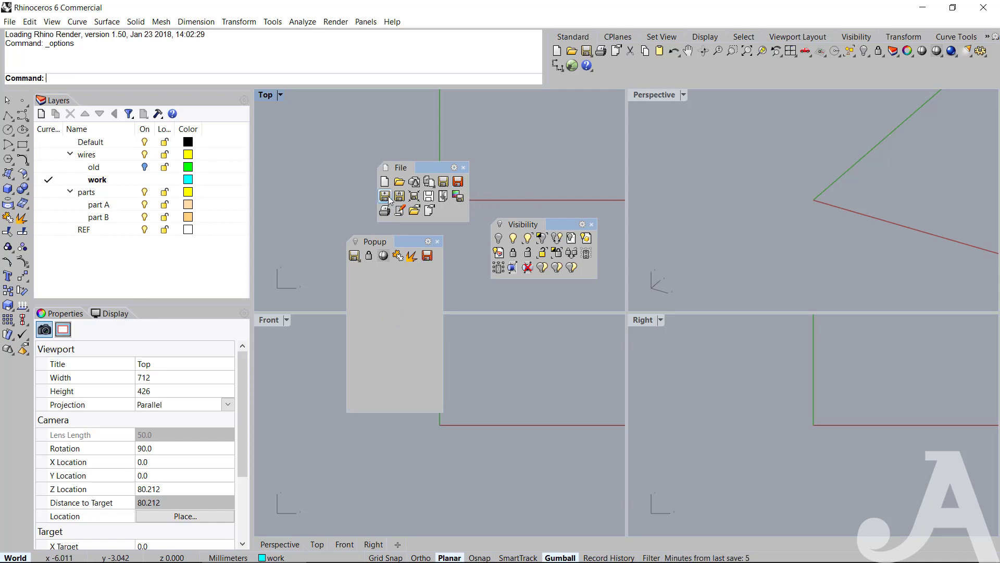
ctrl+drag(385, 197, 401, 307)
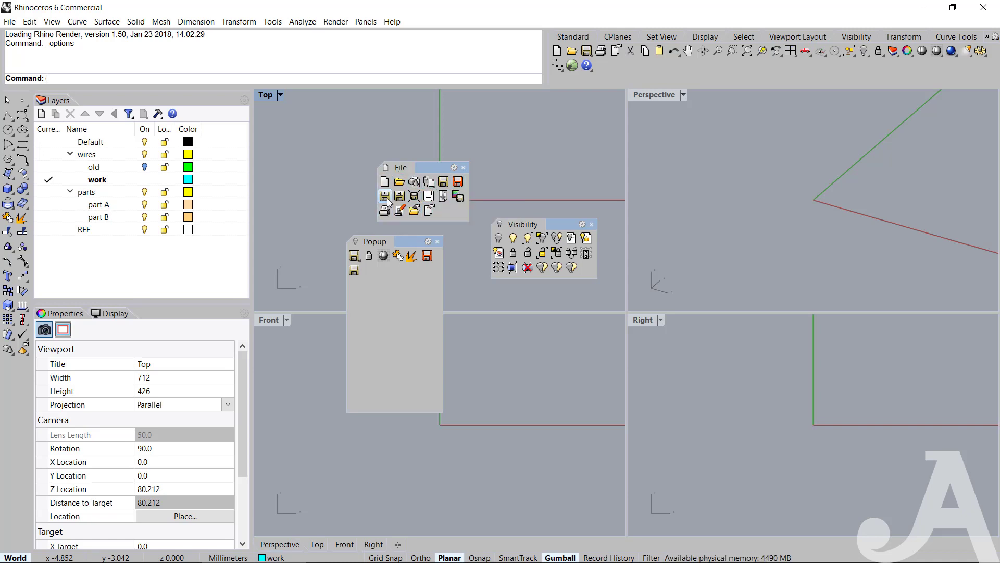
click(463, 167)
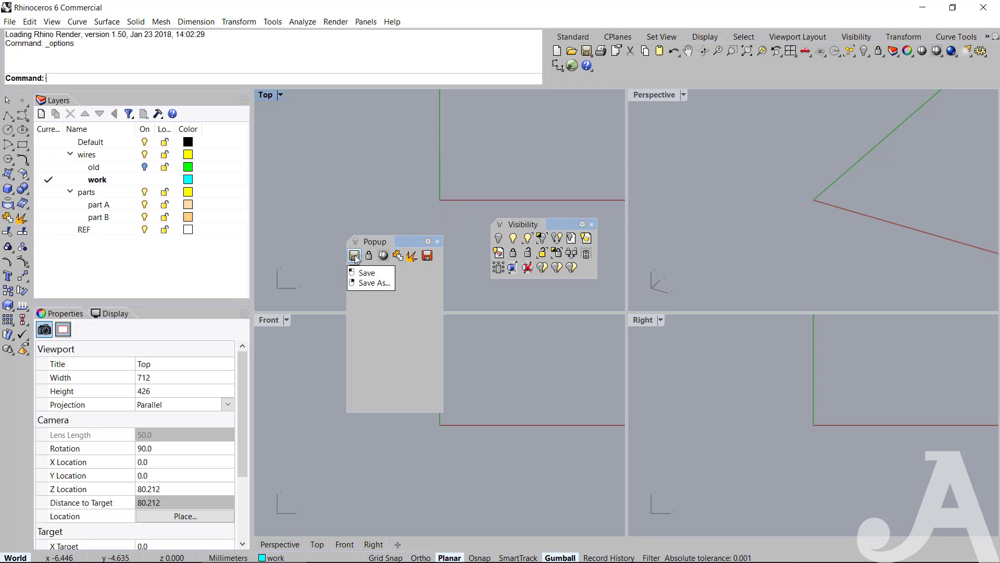
shift+drag(356, 256, 396, 274)
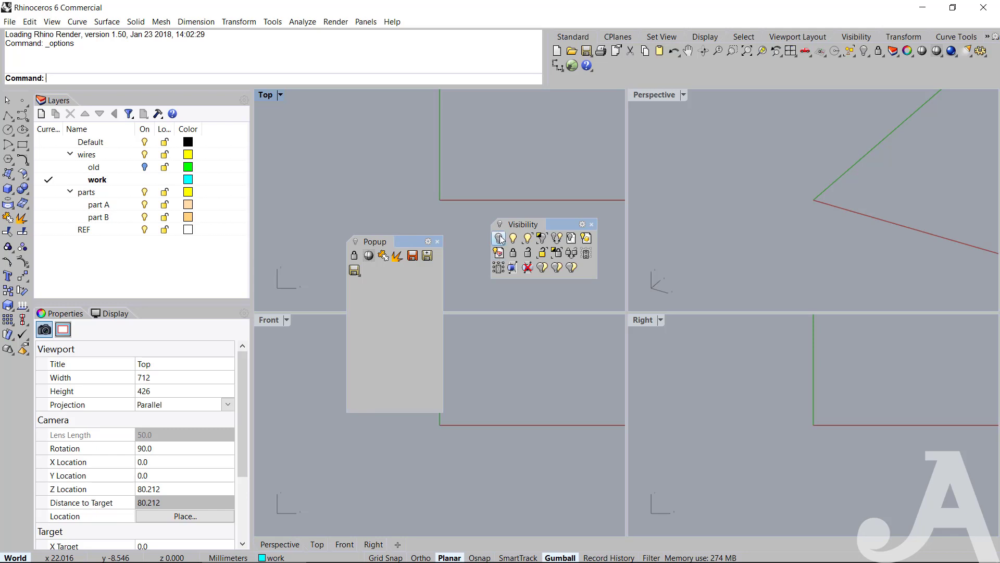
Copy Hide objects, Isolate objects and the isolate-lock command from the Visibility toolbar to the start of Popup, and close Visibility.
ctrl+drag(499, 240, 352, 256)
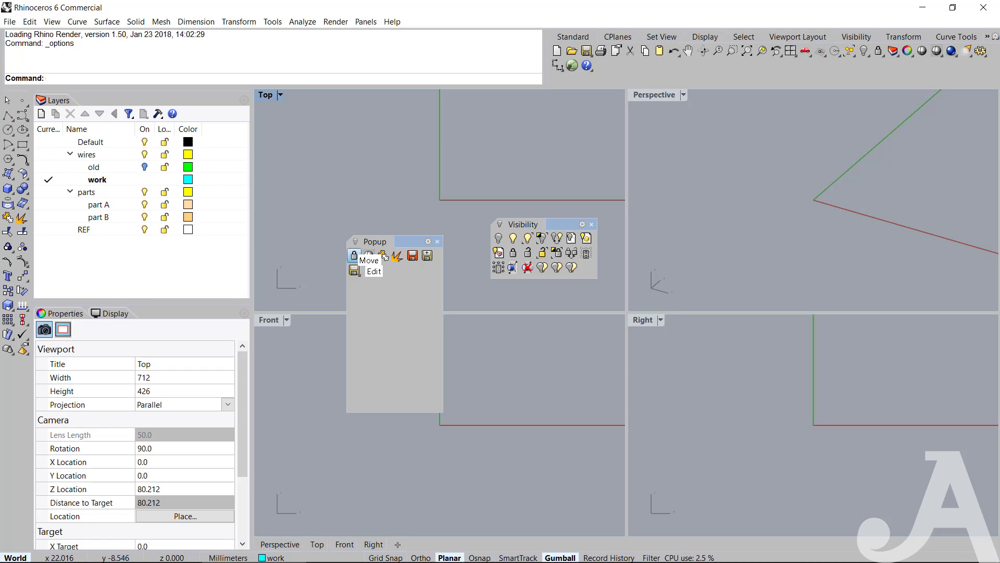
shift+drag(369, 270, 352, 255)
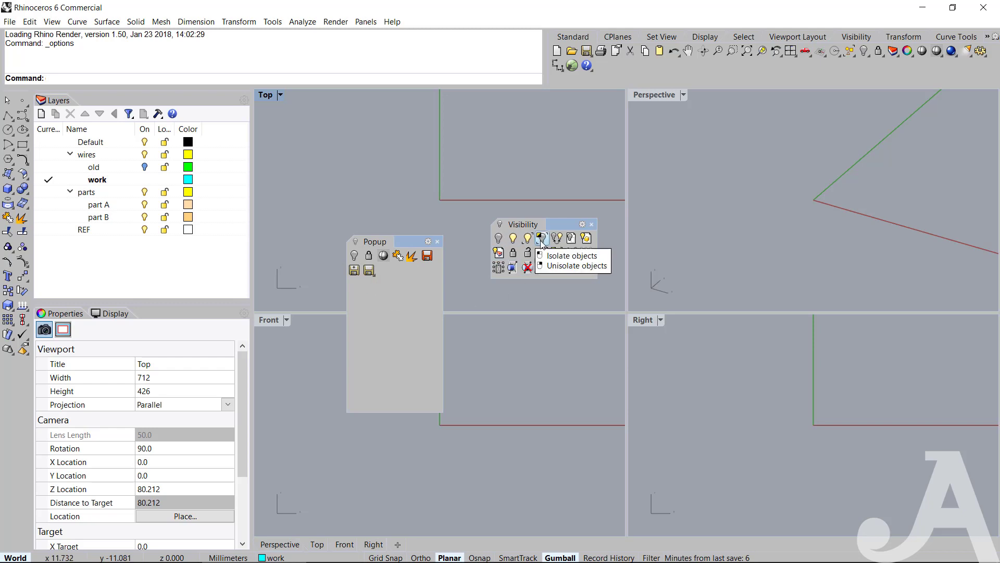
ctrl+drag(542, 243, 367, 255)
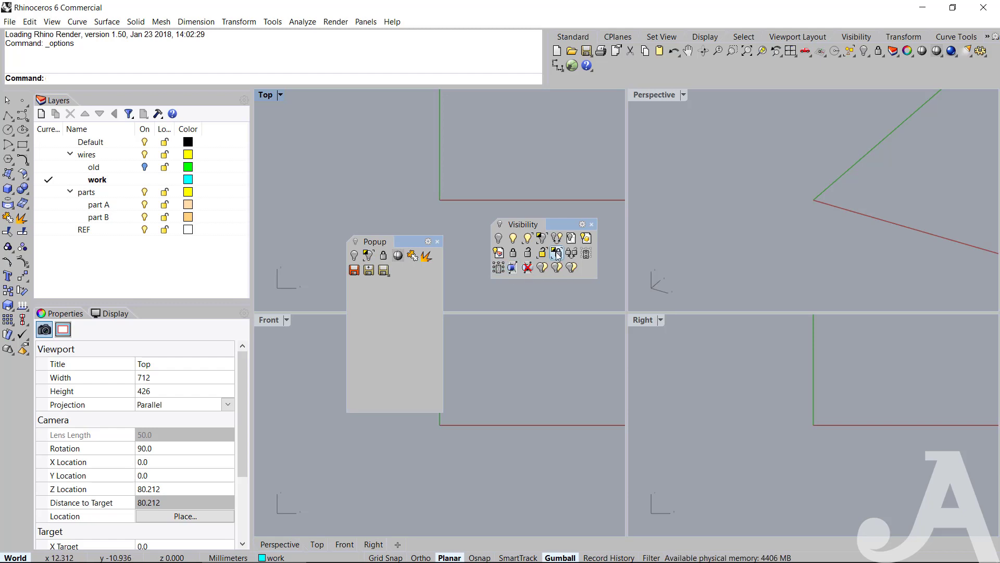
ctrl+drag(556, 254, 384, 259)
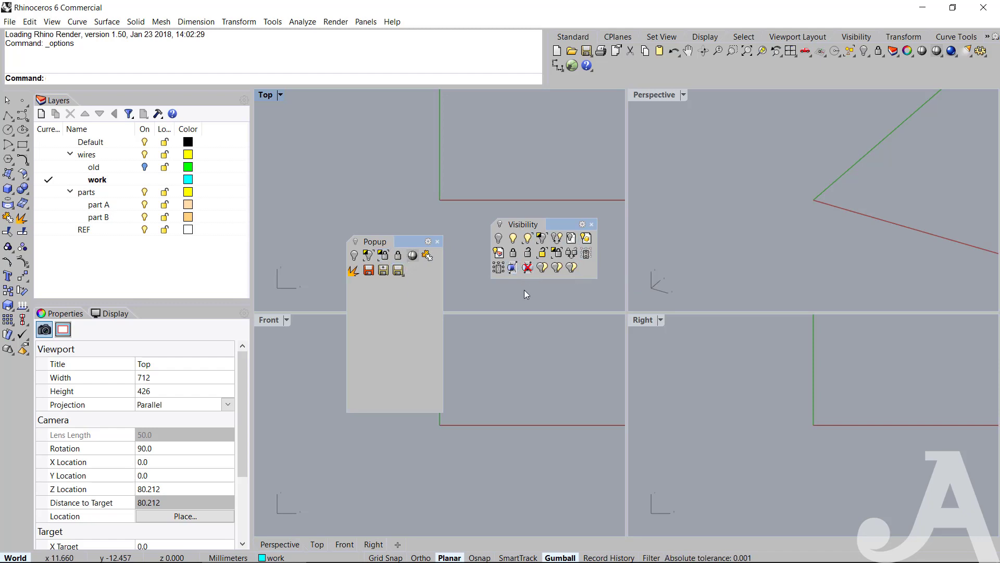
click(592, 224)
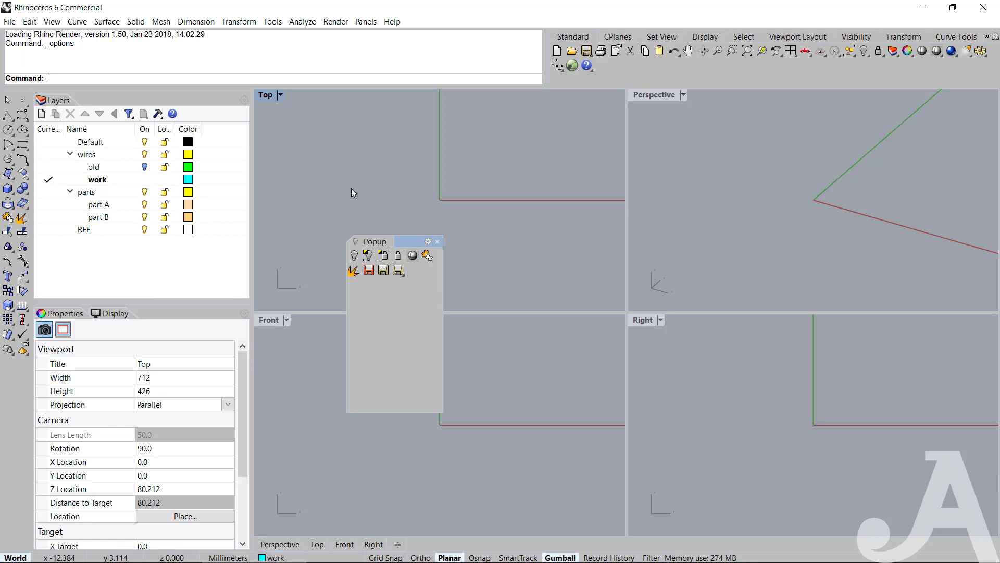
Widen the Standard toolbar area and copy its zoom window and Zoom selected commands into the Popup toolbar.
drag(406, 241, 450, 203)
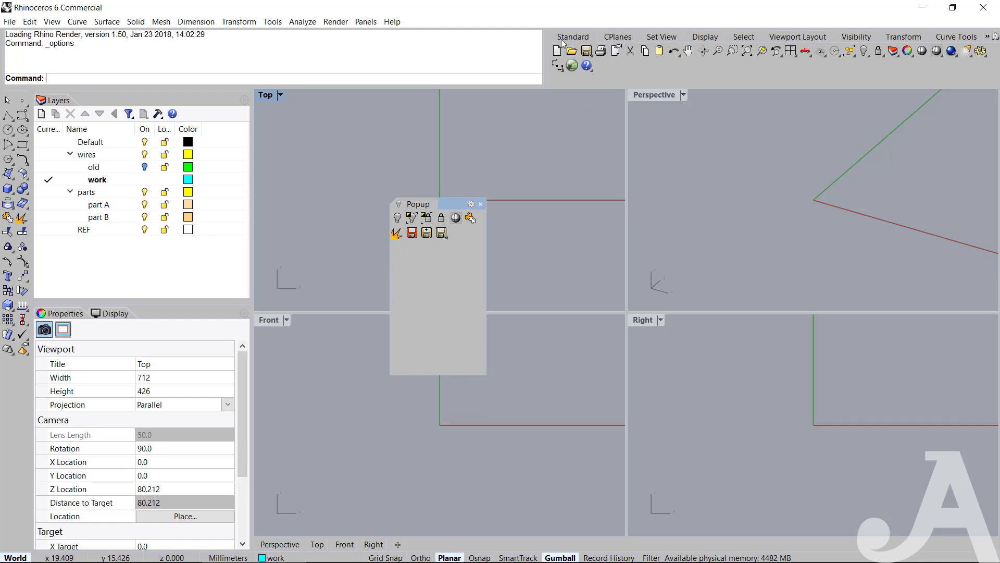
drag(542, 68, 406, 67)
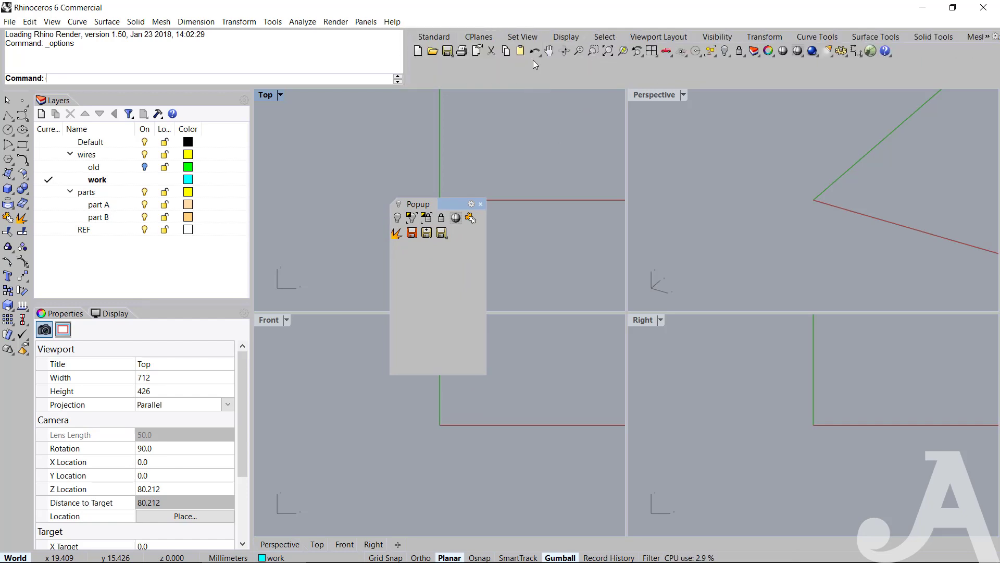
ctrl+drag(594, 52, 471, 218)
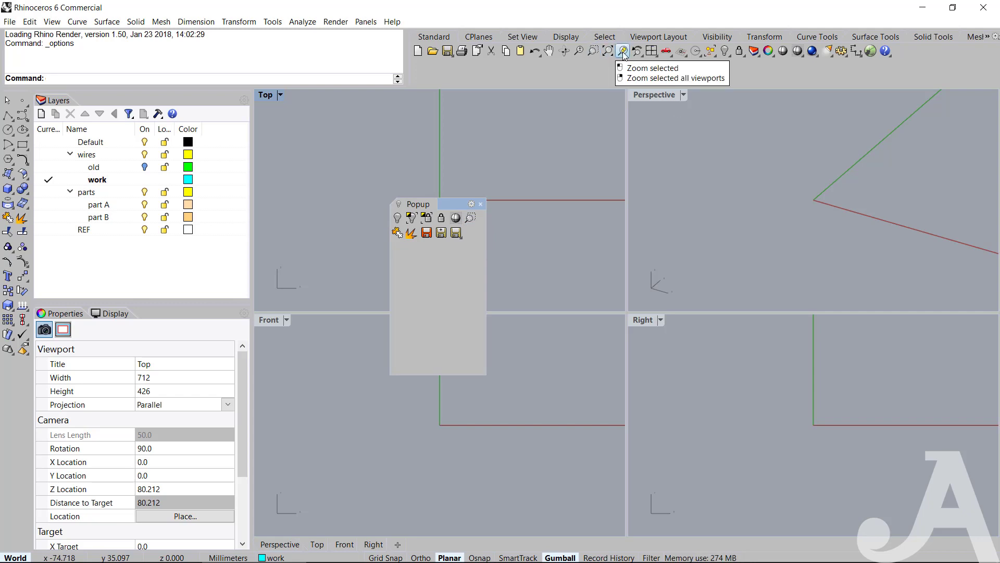
ctrl+drag(624, 53, 473, 305)
Copy the four-viewport layout, red-car view and first grey-sphere shading commands from the Standard toolbar to the end of Popup.
ctrl+drag(651, 53, 456, 285)
ctrl+drag(666, 51, 456, 317)
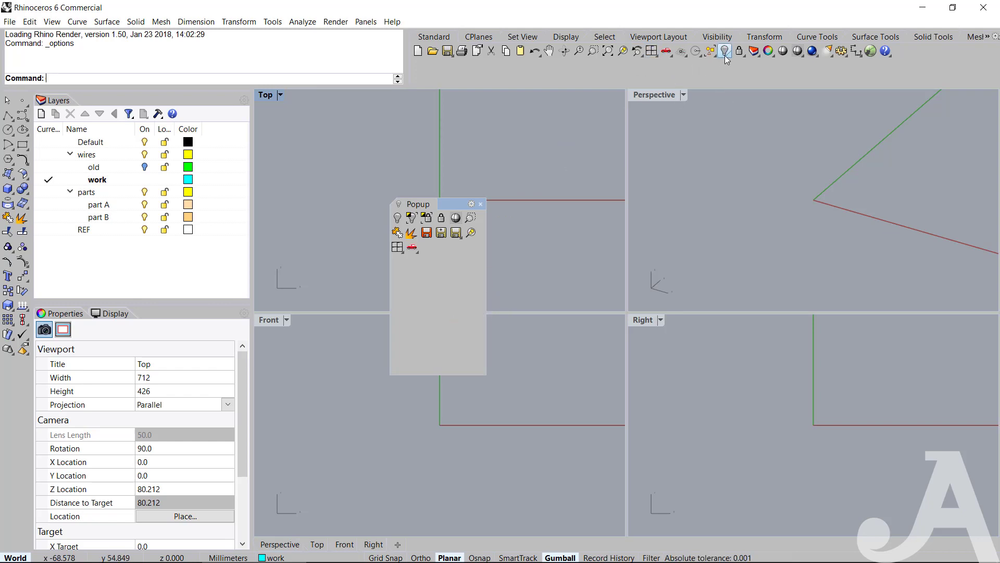
click(740, 52)
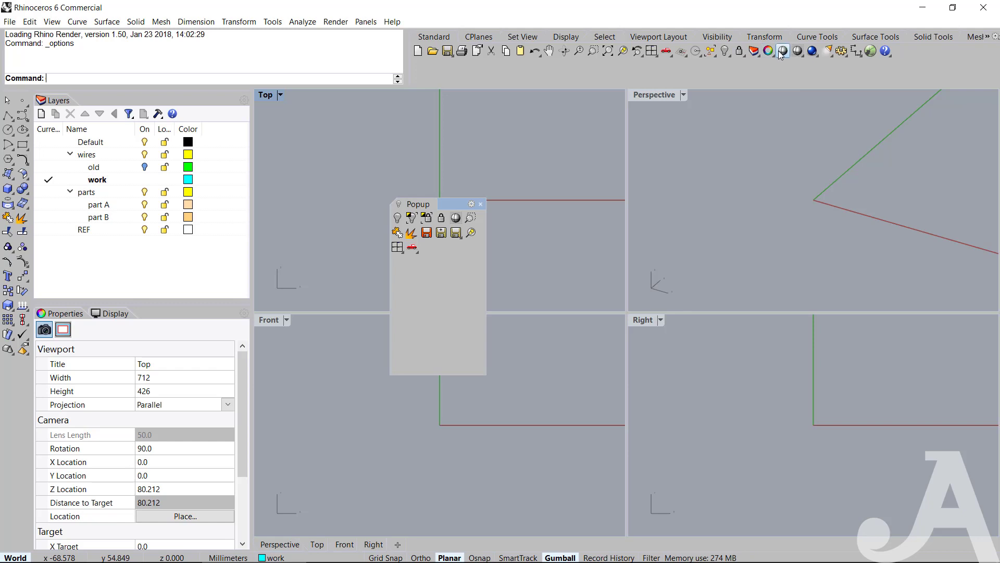
mouse_move(783, 50)
ctrl+mouse_down()
mouse_move(412, 348)
mouse_move(426, 247)
ctrl+mouse_up()
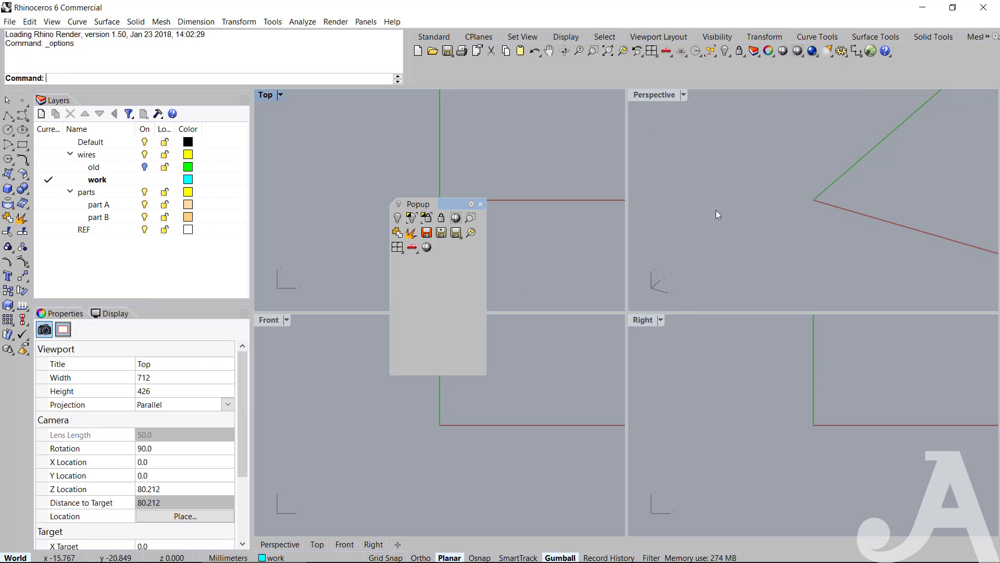
Float the Select toolbar, copy its dotted, spiral and yellow-cube selection commands to the end of Popup, and close Select.
click(712, 52)
drag(731, 65, 455, 282)
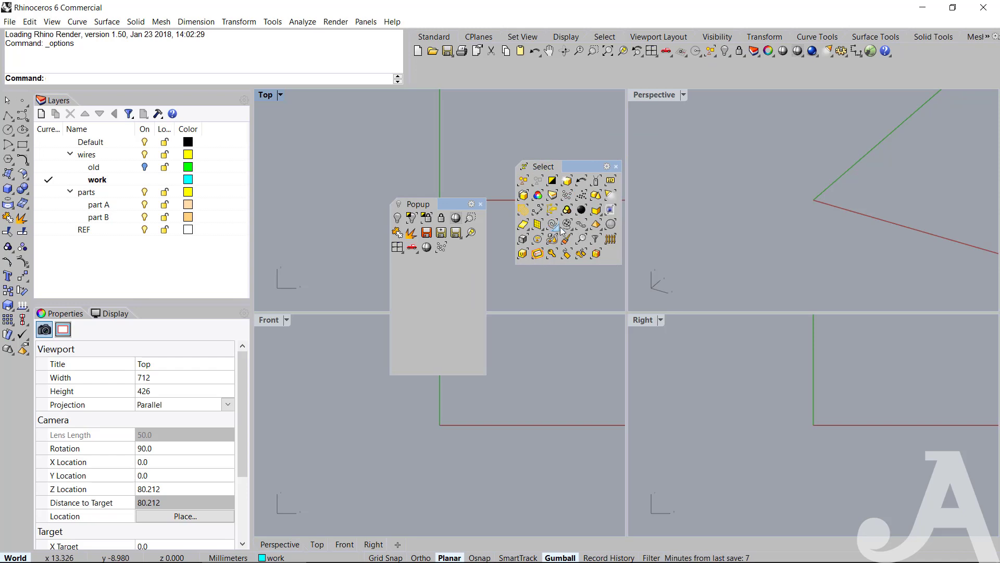
ctrl+drag(552, 229, 460, 294)
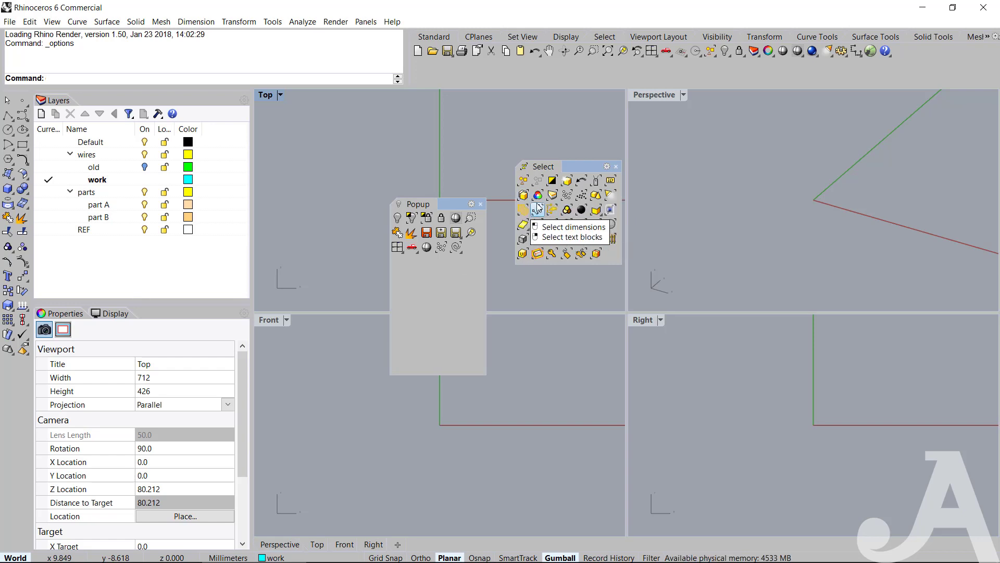
ctrl+drag(529, 199, 464, 302)
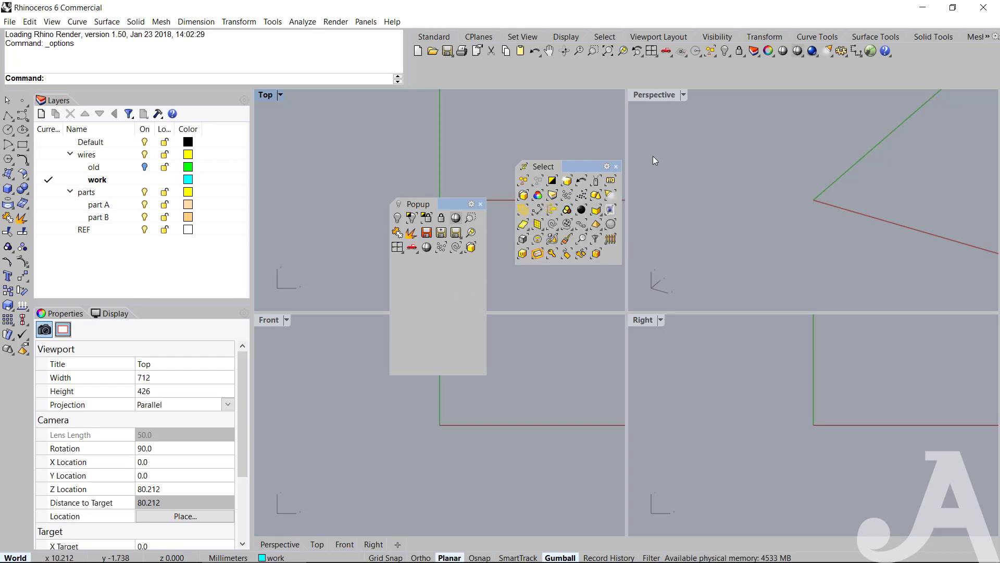
click(616, 167)
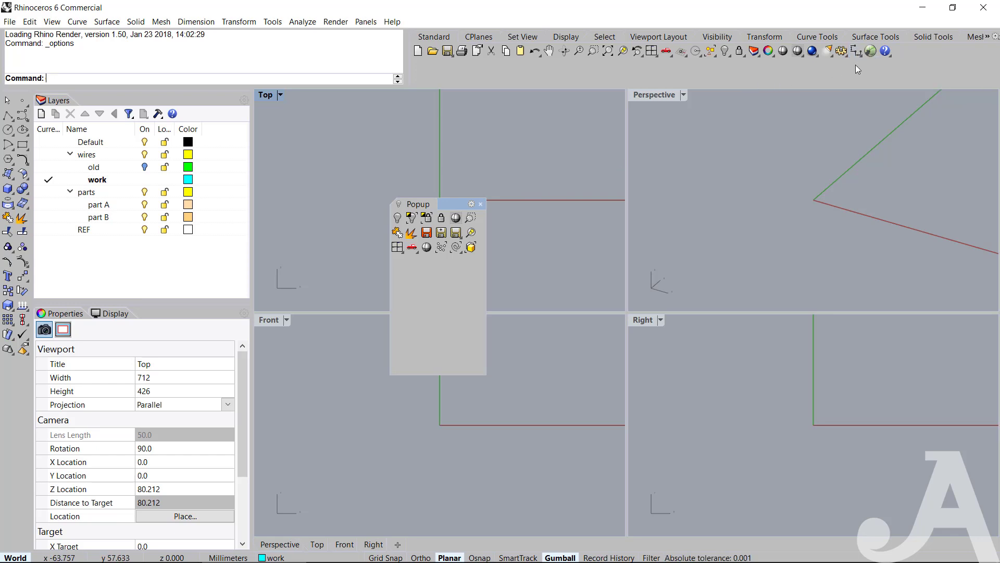
ctrl+drag(856, 52, 850, 56)
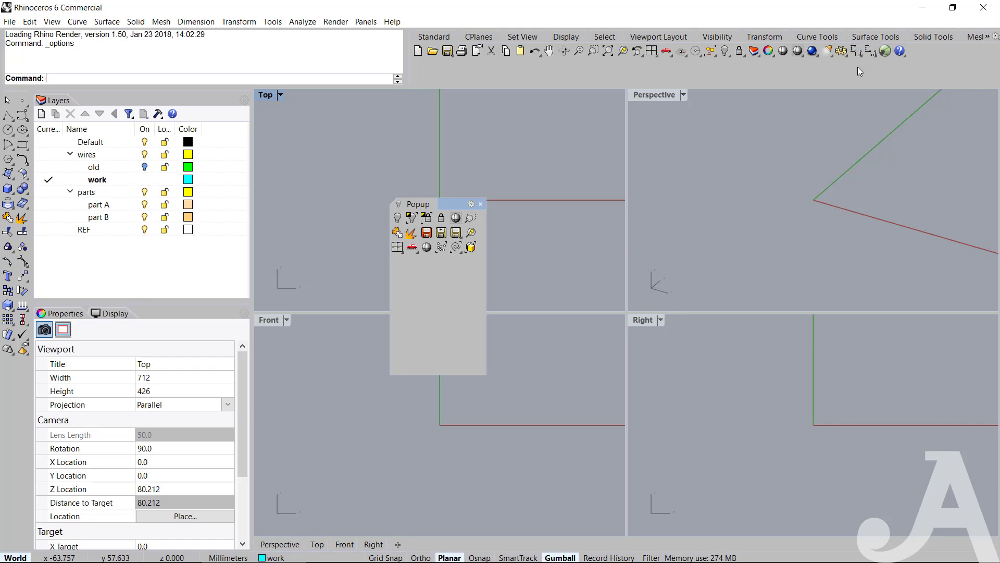
shift+drag(857, 54, 828, 103)
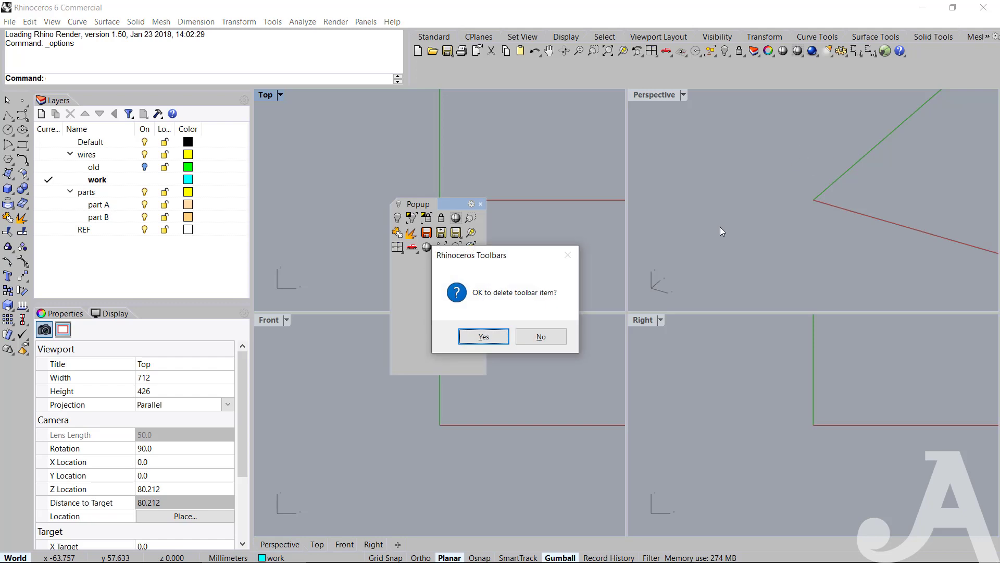
click(483, 336)
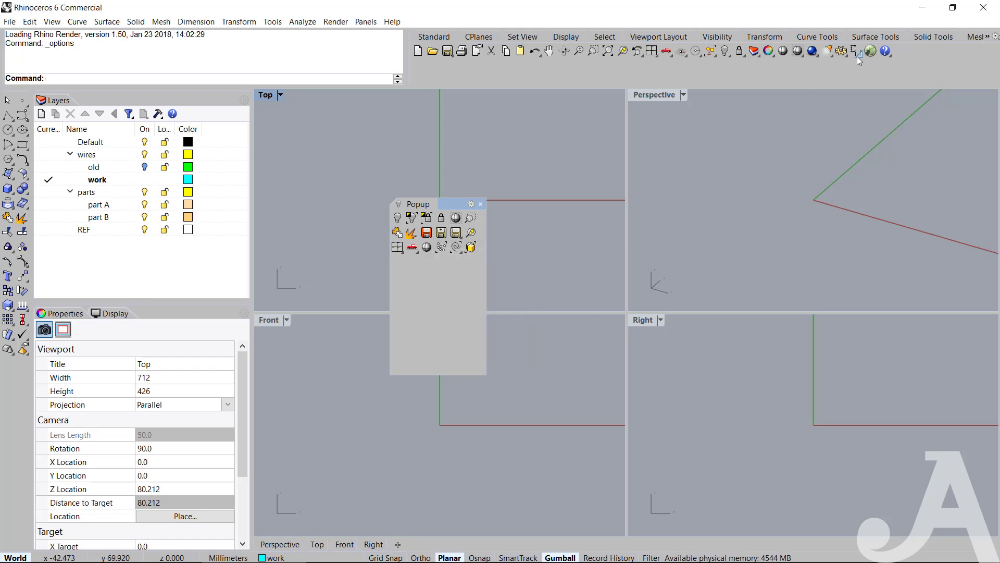
Copy the dimension command from the Standard toolbar to the end of Popup and float its Dimension toolbar.
ctrl+drag(854, 49, 446, 272)
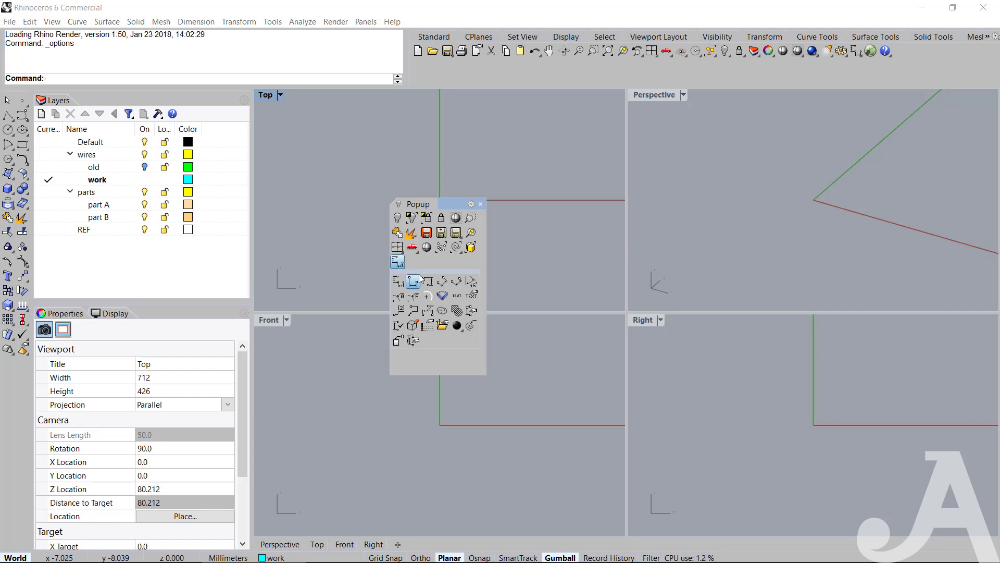
click(404, 264)
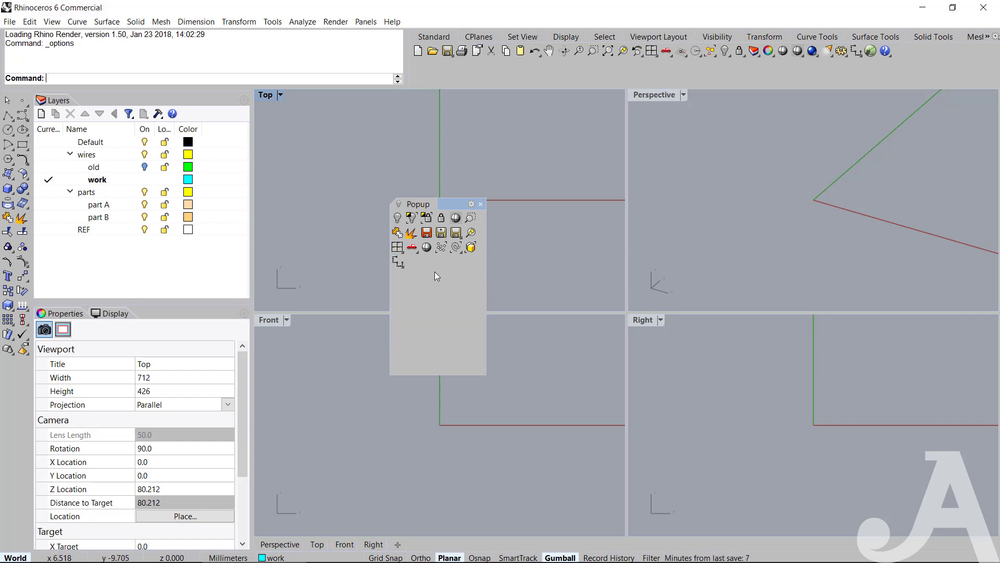
click(398, 264)
drag(412, 271, 562, 163)
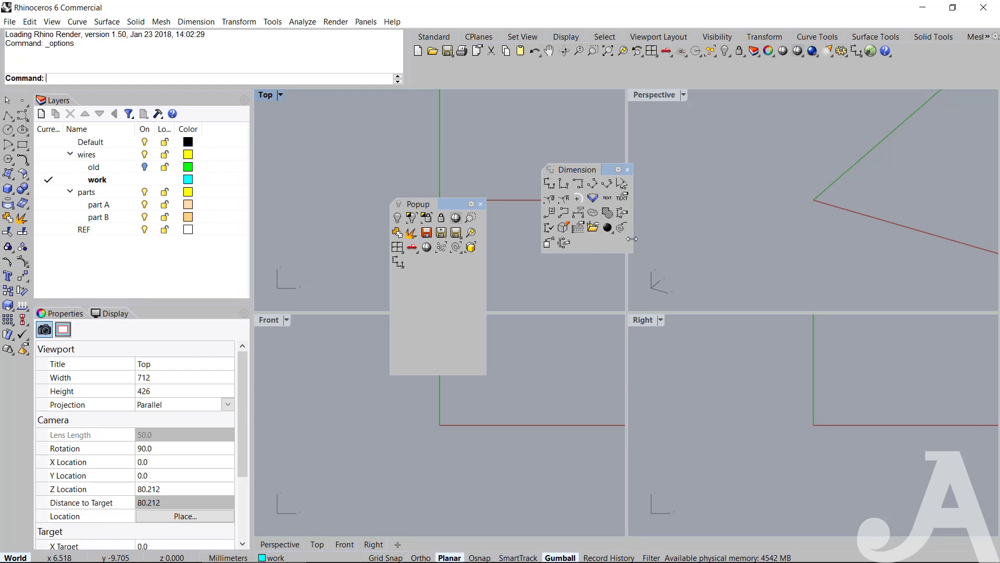
Copy the Dimension toolbar's text, leader and first second-row commands to the end of Popup, and close Dimension.
ctrl+drag(599, 201, 428, 292)
ctrl+drag(563, 229, 459, 275)
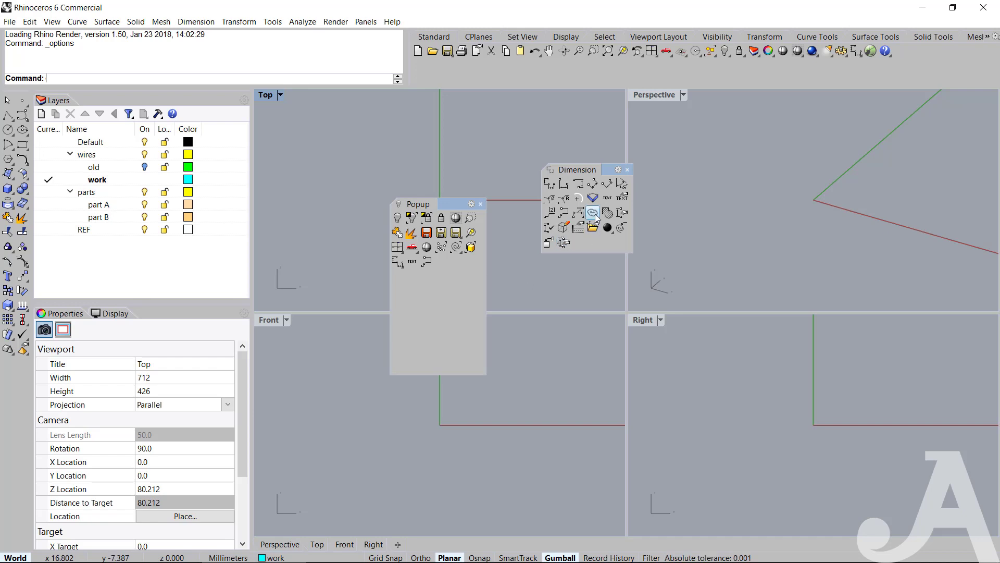
ctrl+drag(552, 202, 443, 263)
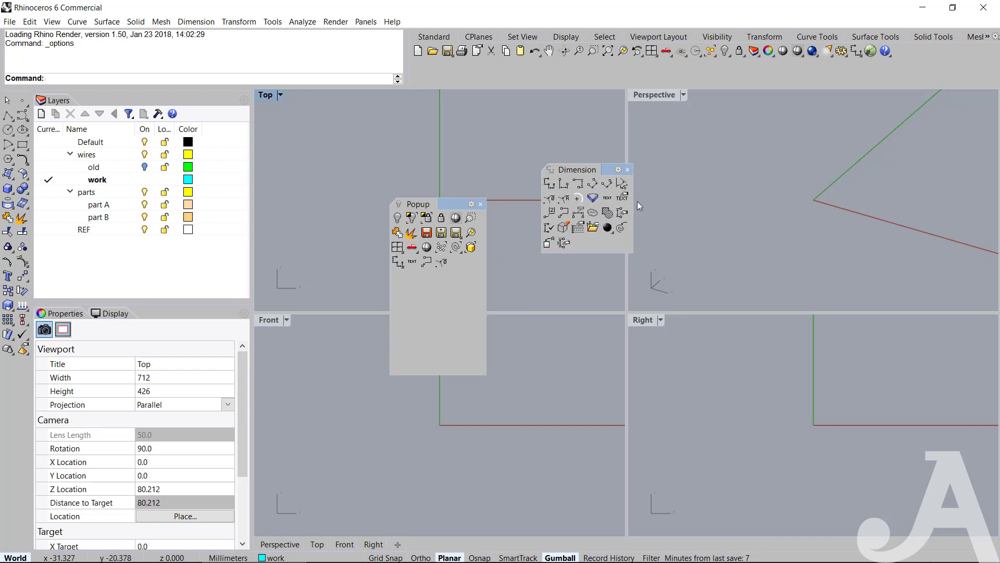
click(627, 171)
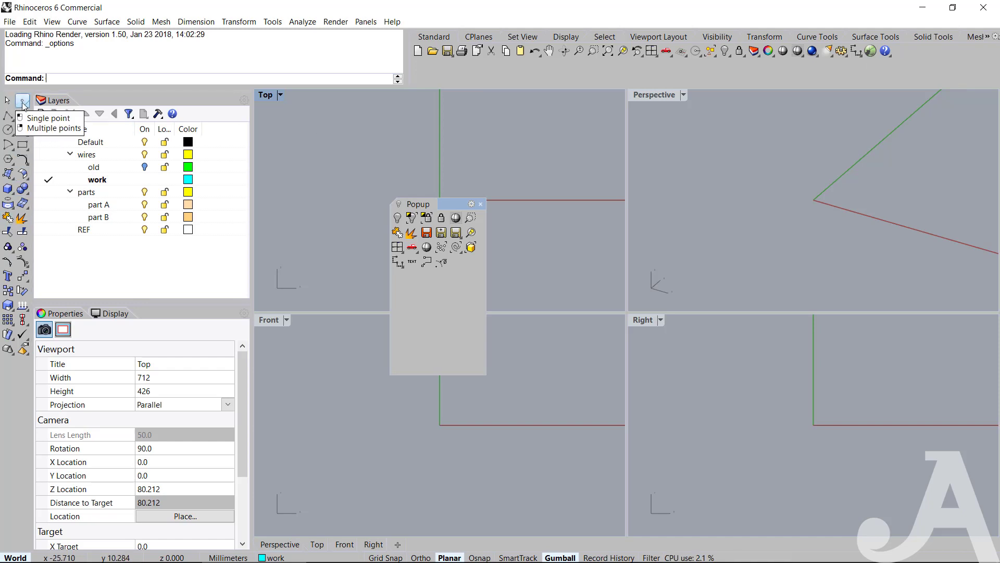
Copy the Single point command to the end of Popup and close the floating Point toolbar.
ctrl+drag(22, 103, 574, 218)
click(455, 265)
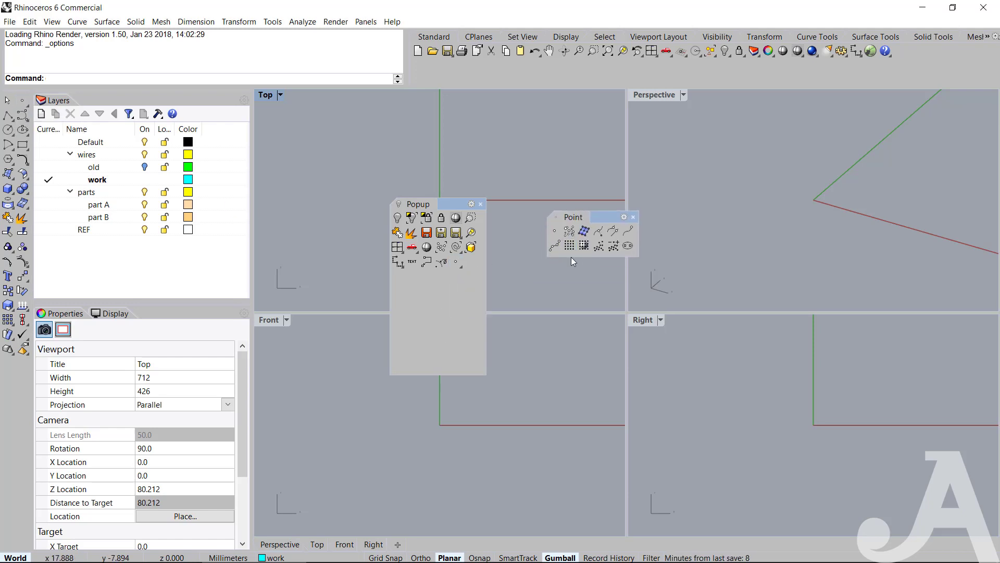
click(633, 217)
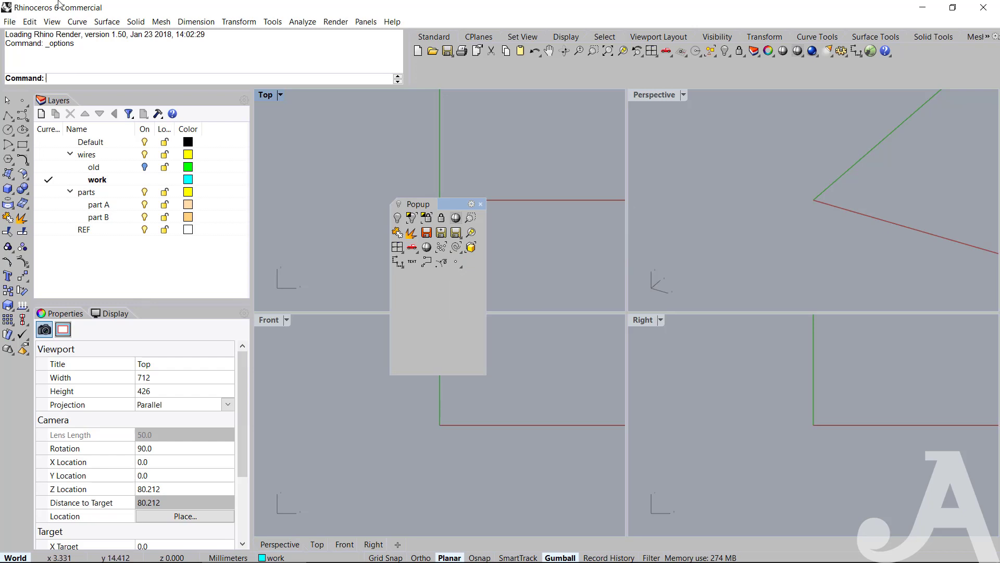
Float the Lines toolbar and copy the polyline, a straight-line and the circle-marked line command to the end of Popup.
click(8, 116)
drag(36, 112, 275, 129)
ctrl+drag(9, 117, 470, 263)
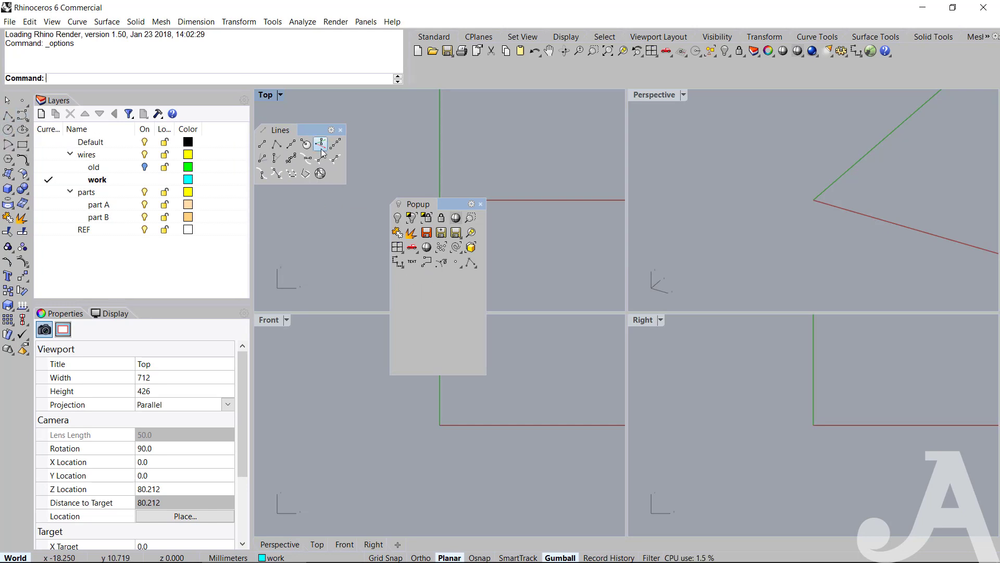
ctrl+drag(320, 158, 441, 275)
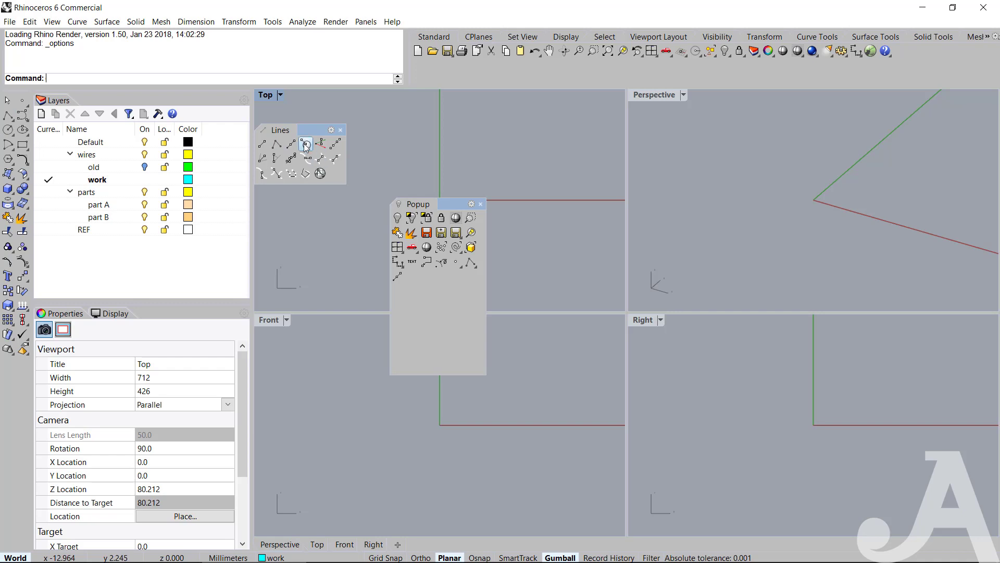
ctrl+drag(305, 144, 417, 315)
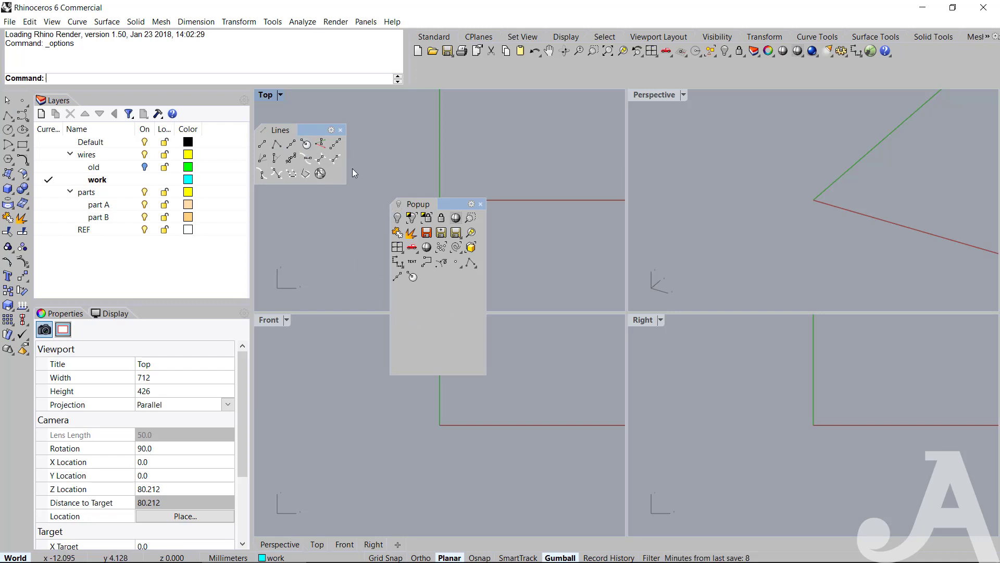
Copy the fifth first-row line command, Perpendicular To 2 Curves, Tangent, Perpendicular and the second bottom-row command to Popup, and close Lines.
ctrl+drag(326, 149, 417, 266)
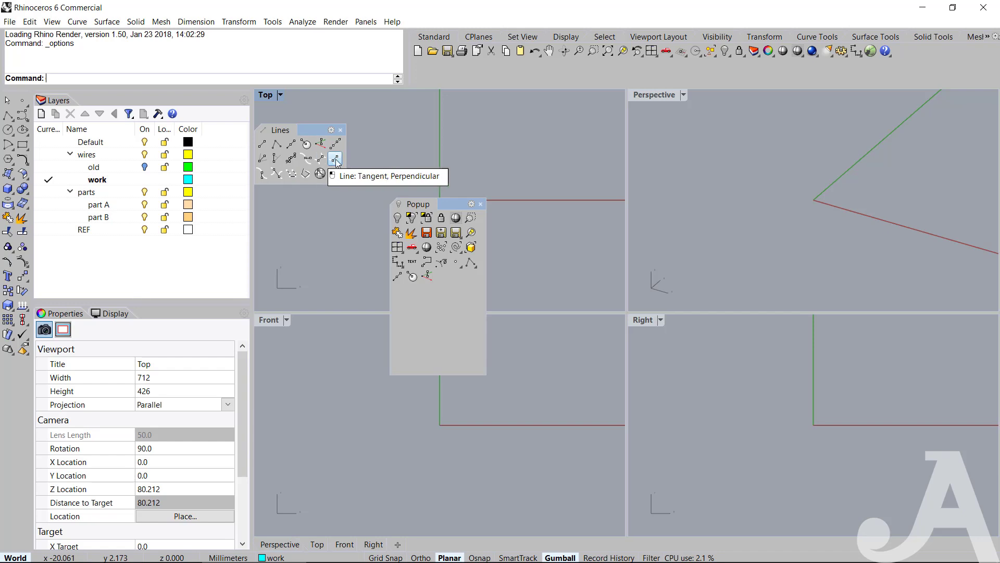
ctrl+drag(322, 161, 414, 308)
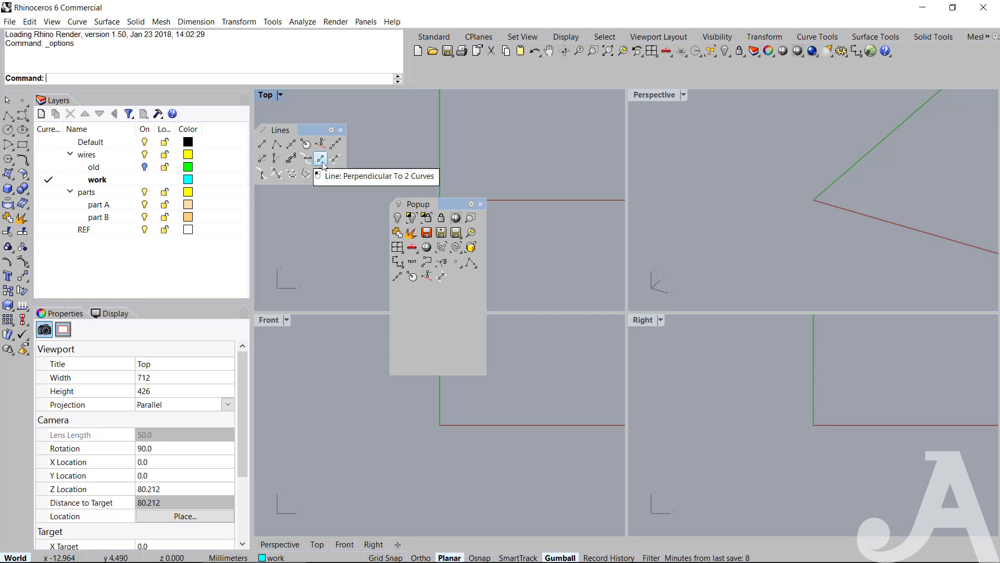
ctrl+drag(334, 161, 457, 318)
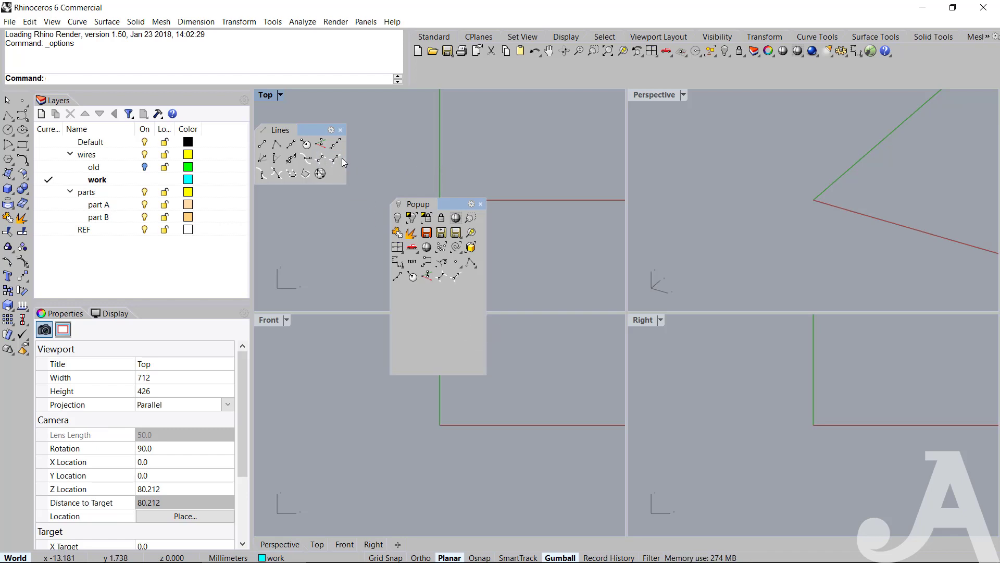
ctrl+drag(276, 173, 476, 290)
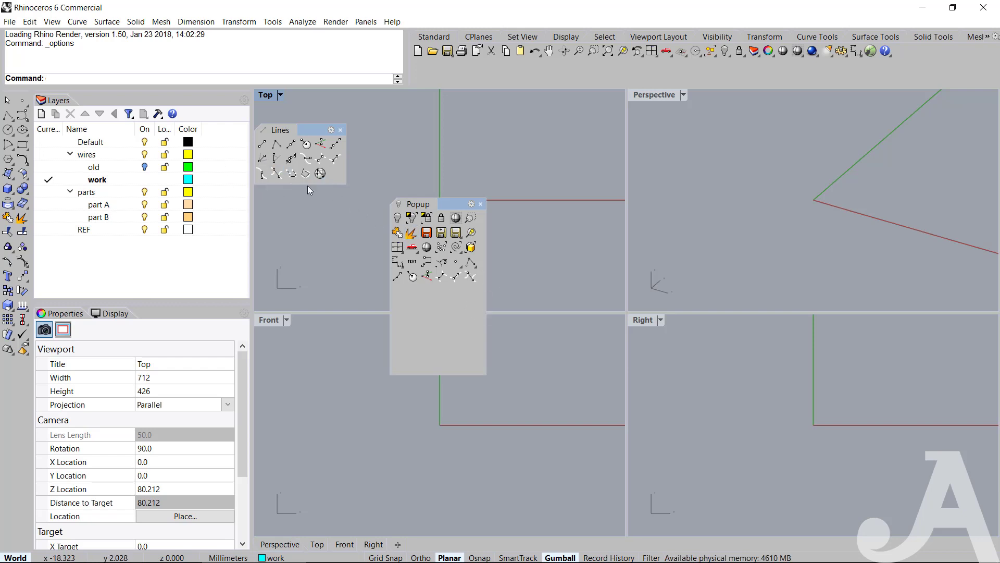
click(340, 130)
Float the Curve toolbar, copy its second, third and sixth first-row and fourth and second bottom-row commands to Popup, and close Curve.
click(23, 117)
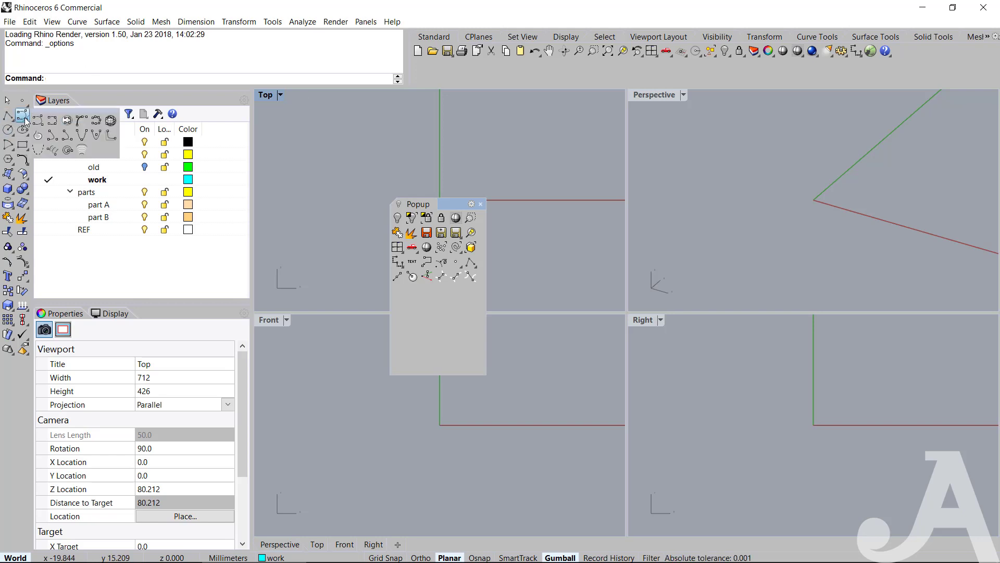
drag(46, 119, 314, 127)
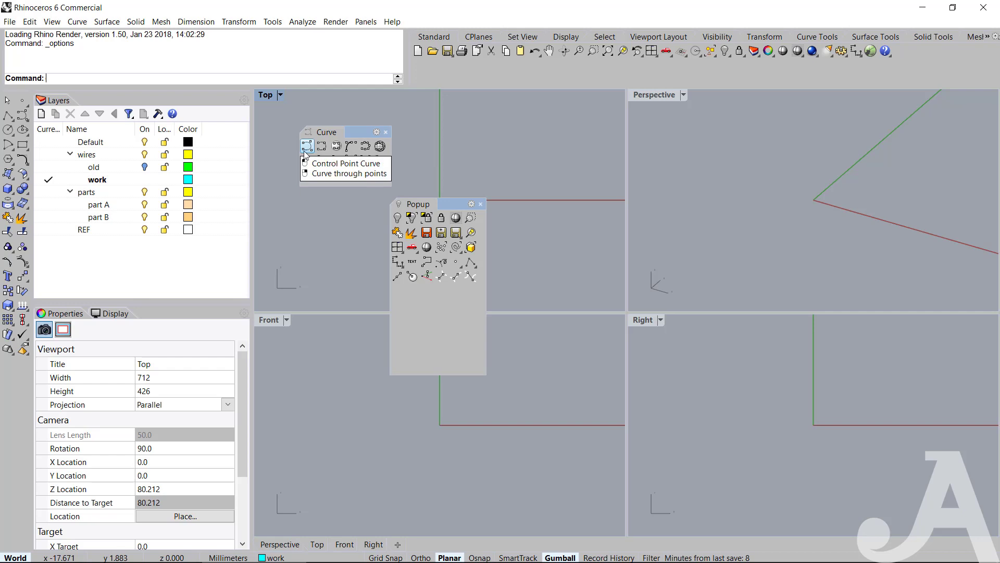
ctrl+drag(320, 149, 437, 315)
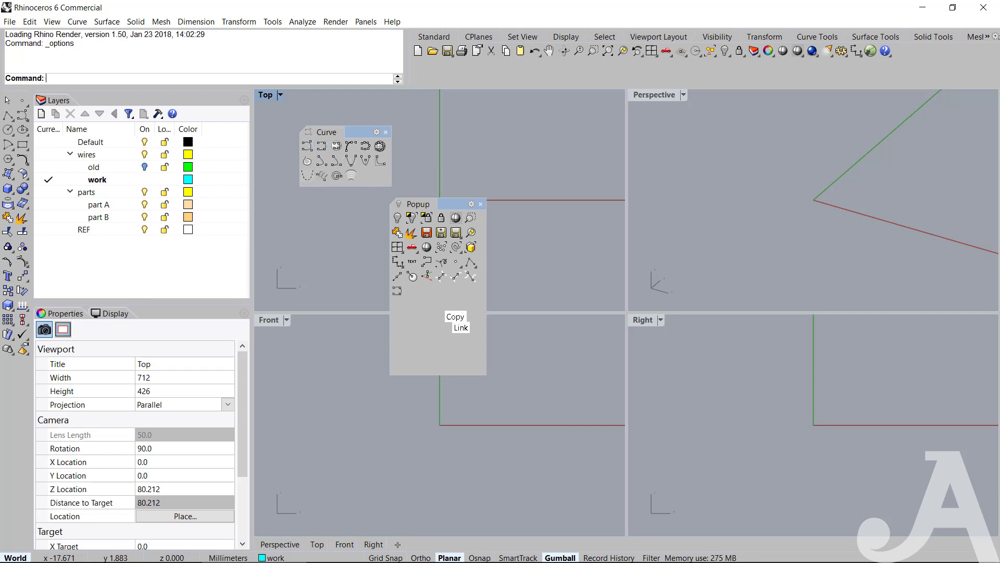
ctrl+drag(336, 147, 430, 341)
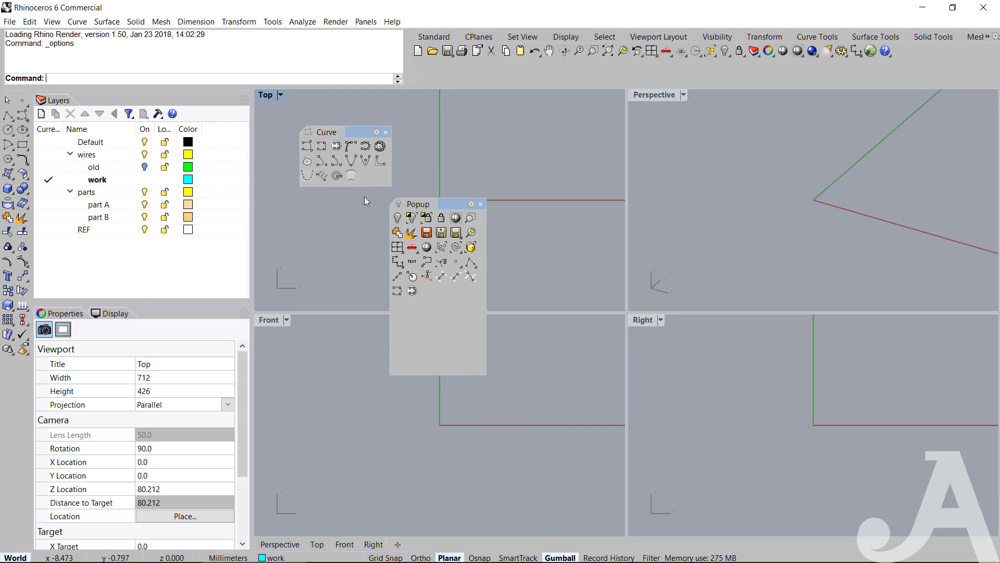
ctrl+drag(379, 146, 432, 313)
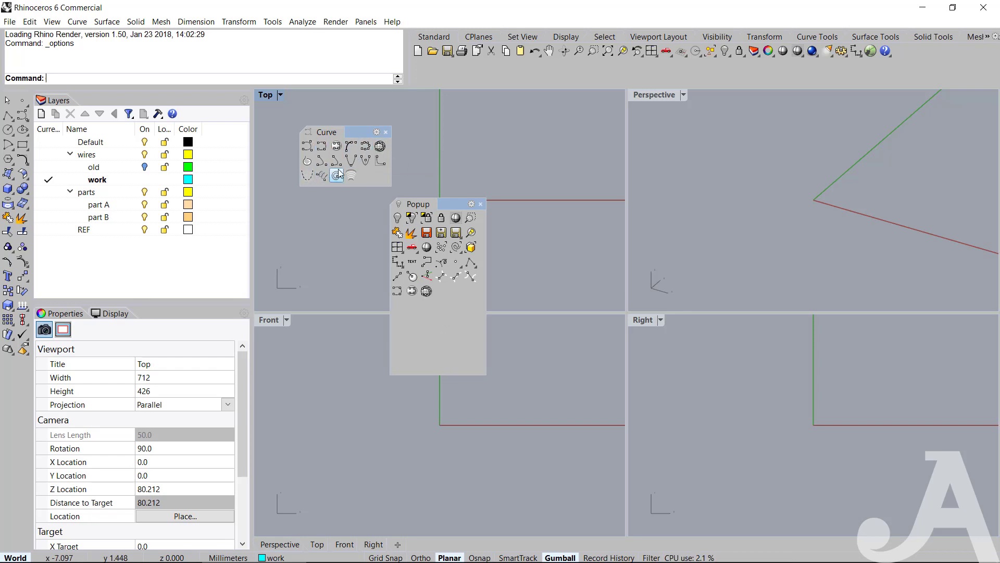
ctrl+drag(353, 179, 440, 319)
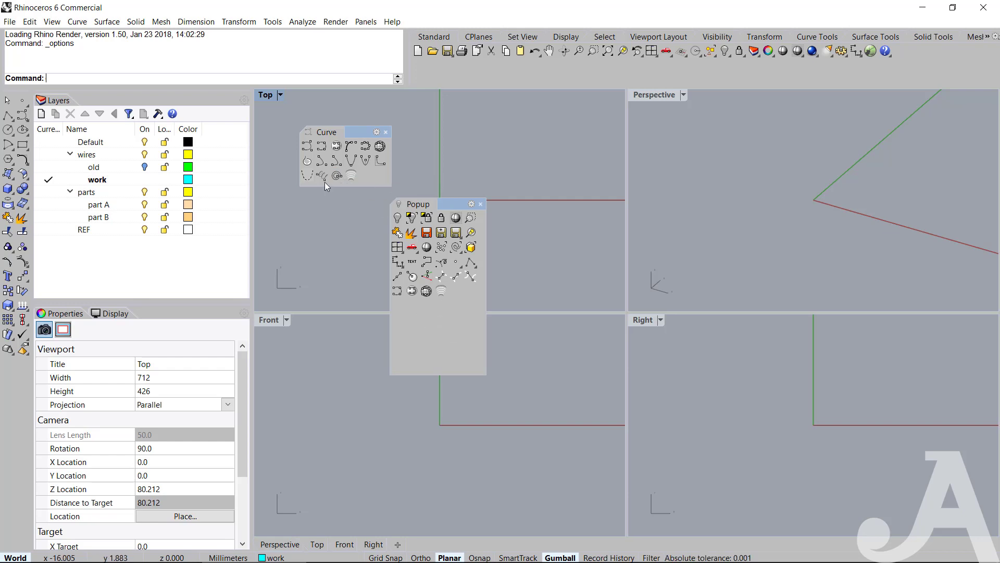
ctrl+drag(316, 184, 419, 319)
click(386, 132)
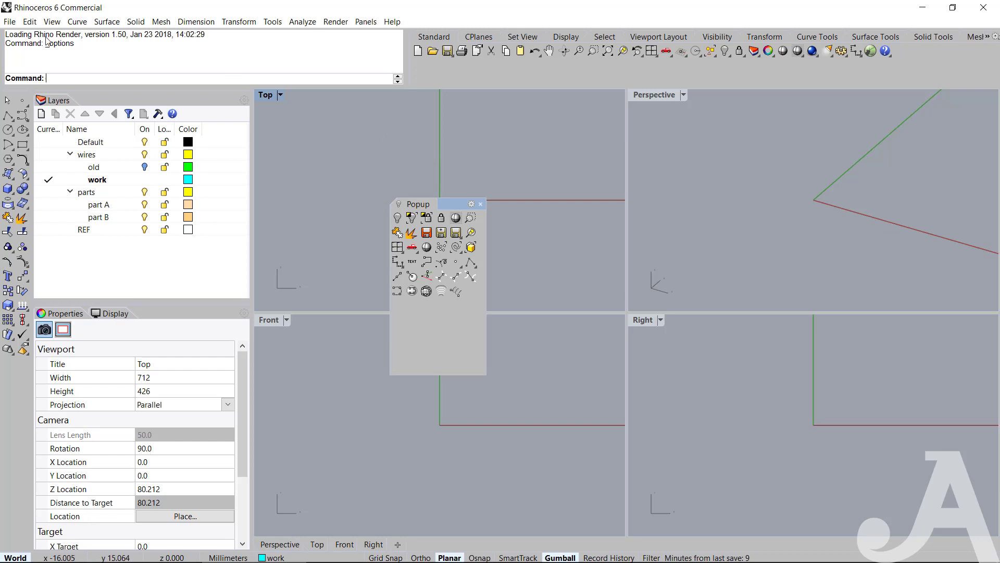
Float the Circle toolbar, copy its first three first-row and first two second-row circle commands to the end of Popup, and close Circle.
drag(11, 133, 321, 136)
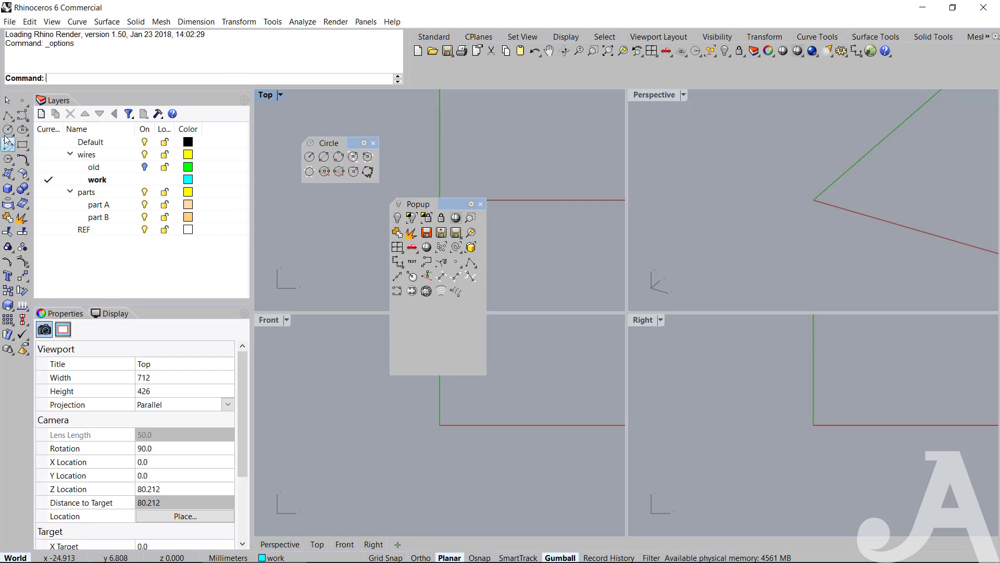
ctrl+drag(7, 131, 435, 329)
ctrl+drag(319, 159, 400, 341)
ctrl+drag(412, 306, 411, 306)
ctrl+drag(308, 171, 426, 307)
ctrl+drag(324, 176, 483, 336)
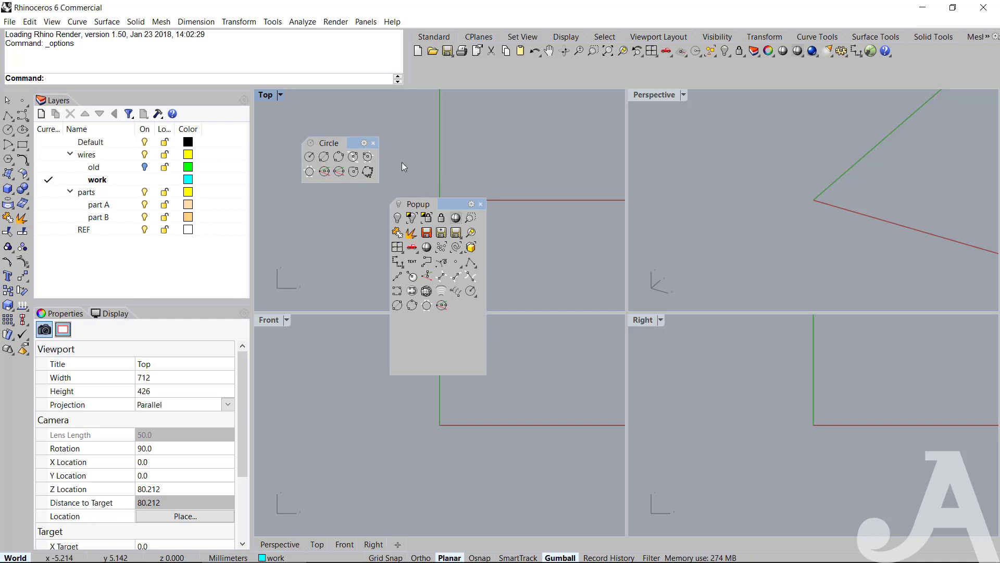
click(374, 142)
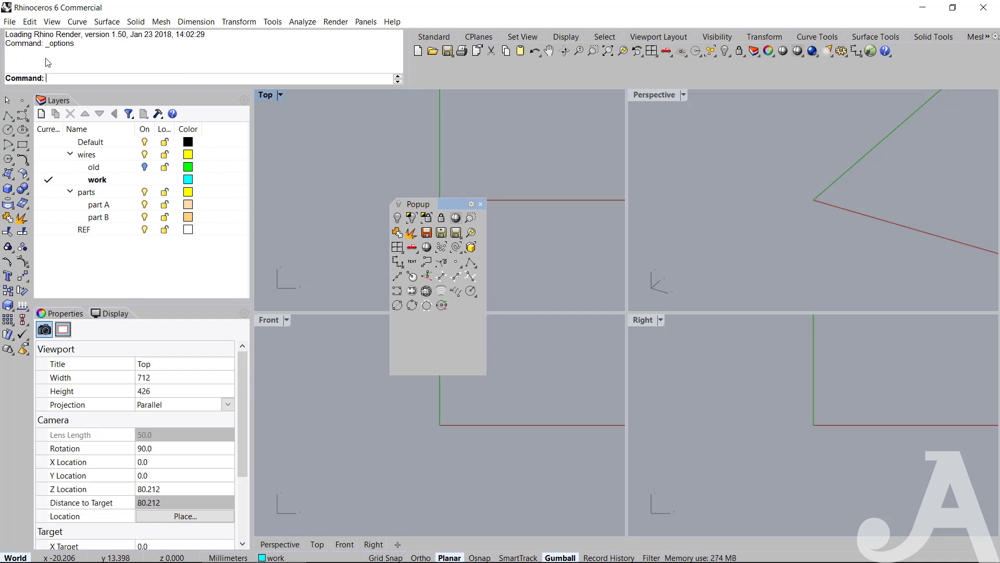
Copy the second ellipse variant and an arc command to the end of the Popup toolbar.
click(25, 132)
ctrl+drag(52, 134, 425, 341)
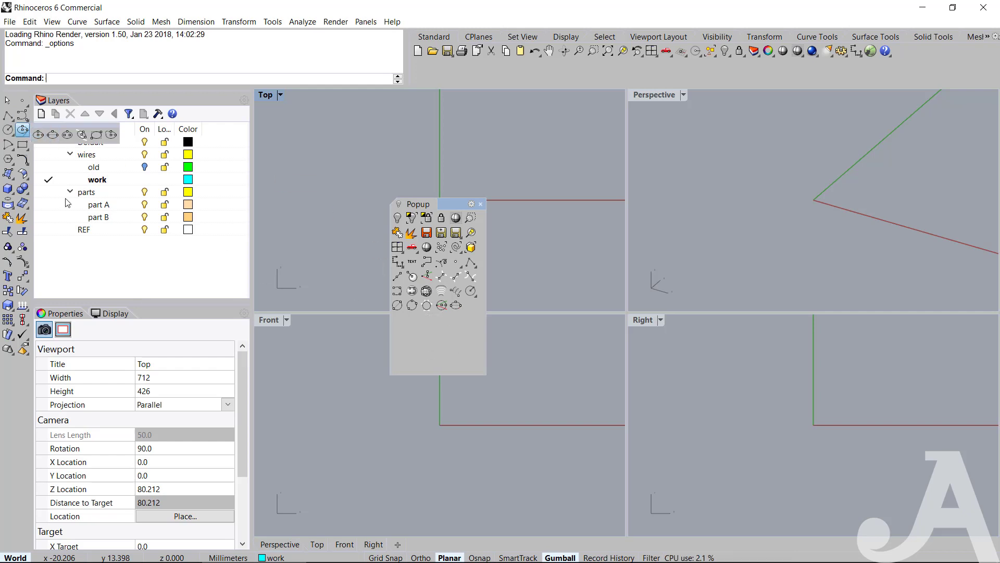
click(8, 149)
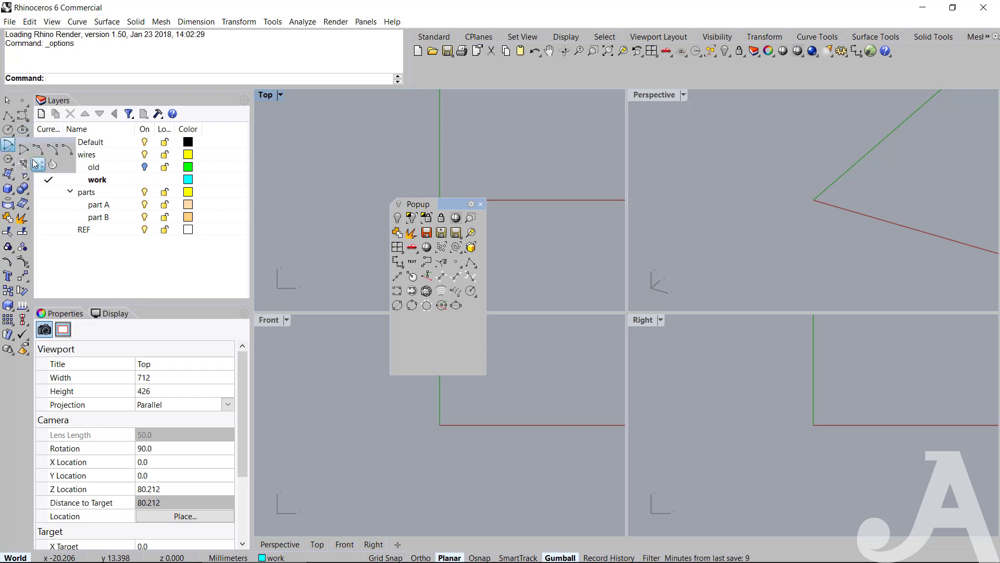
ctrl+drag(30, 155, 399, 311)
click(298, 160)
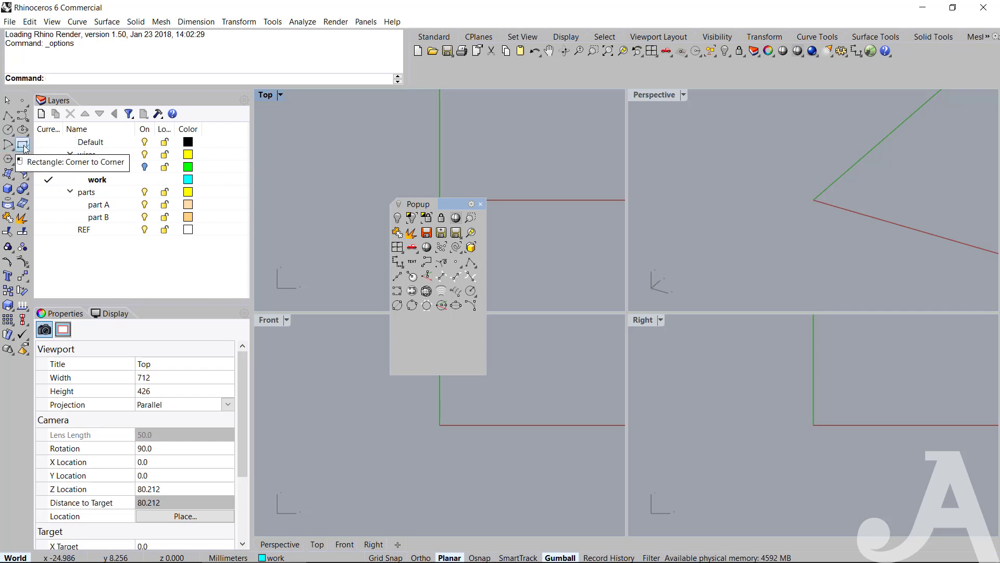
Copy Rectangle: Corner to Corner and Polygon: Center, Radius to the end of Popup, closing the floated Rectangle toolbar.
ctrl+drag(22, 148, 452, 333)
click(398, 322)
drag(412, 335, 346, 367)
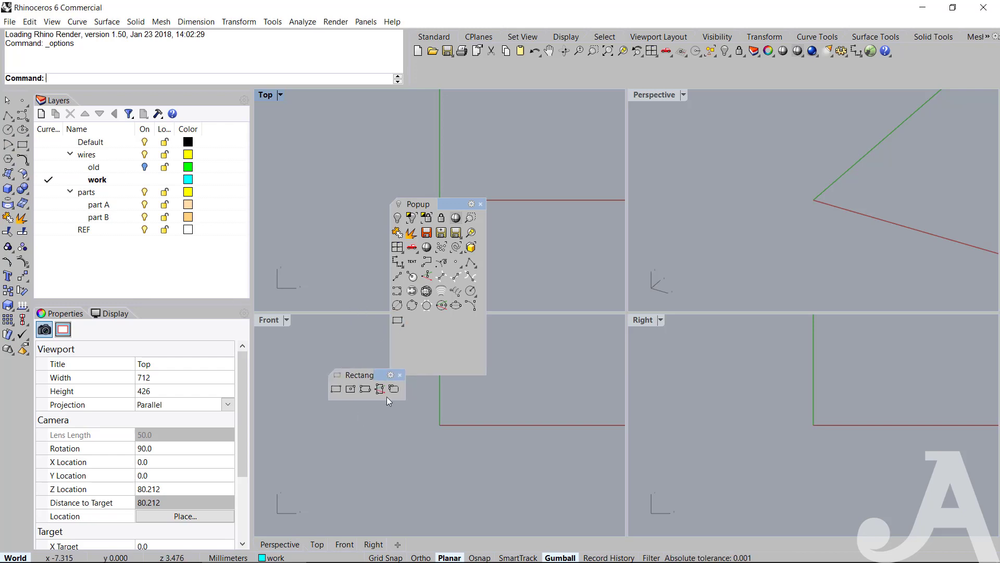
click(400, 375)
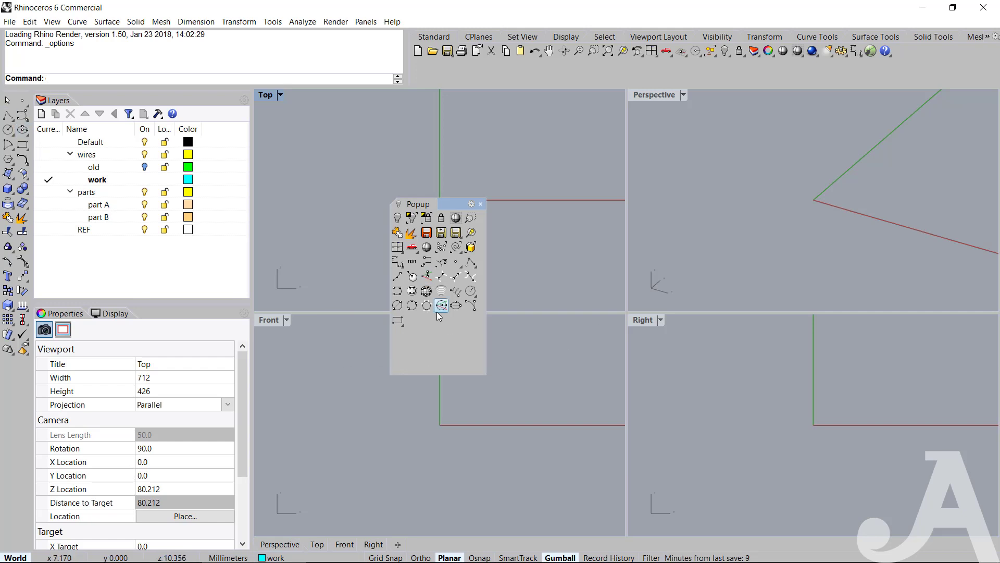
click(397, 320)
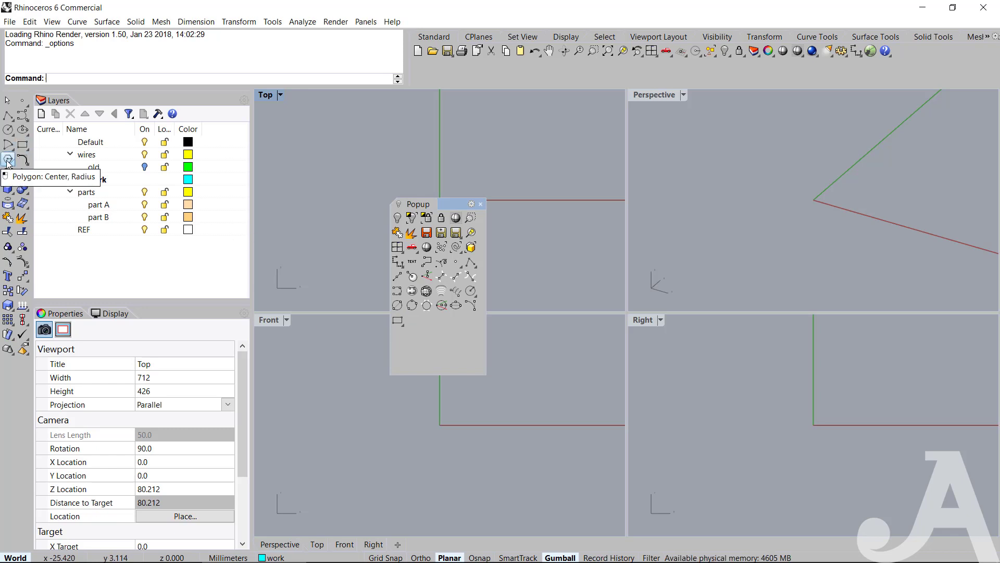
ctrl+drag(7, 163, 429, 336)
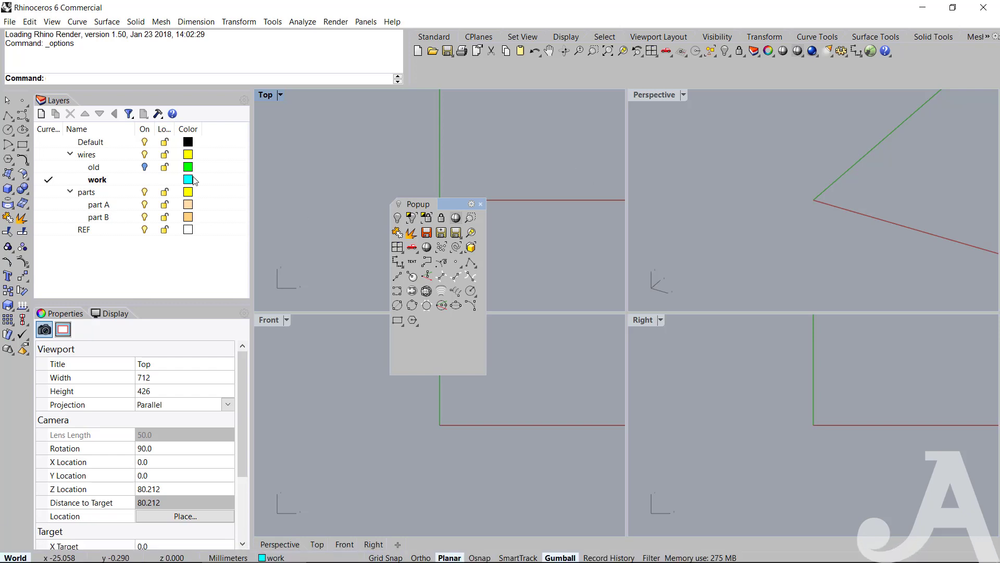
Float the Curve Tools toolbar and copy its tenth and last first-row commands and Offset curve normal to surface to the end of Popup.
click(24, 162)
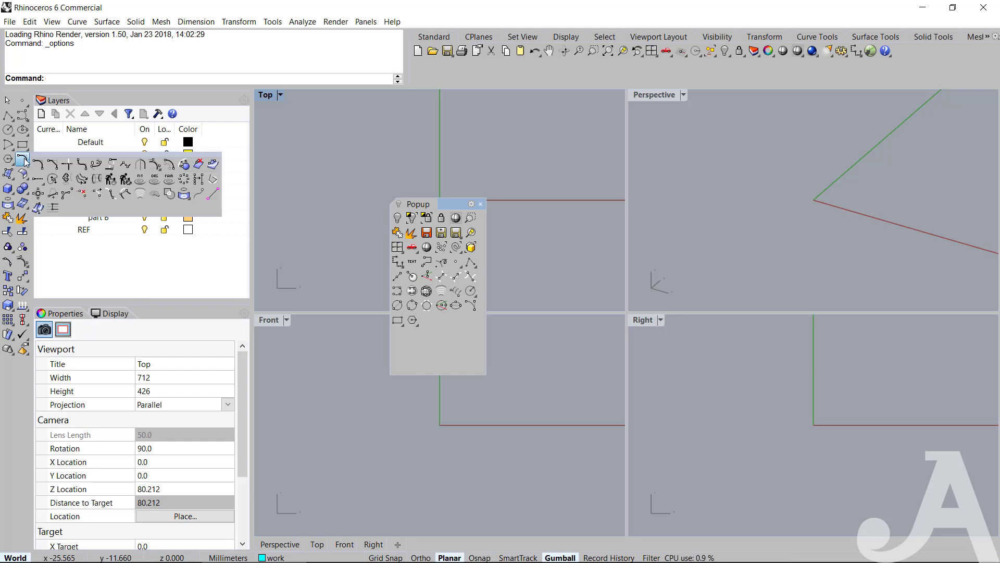
drag(68, 155, 684, 162)
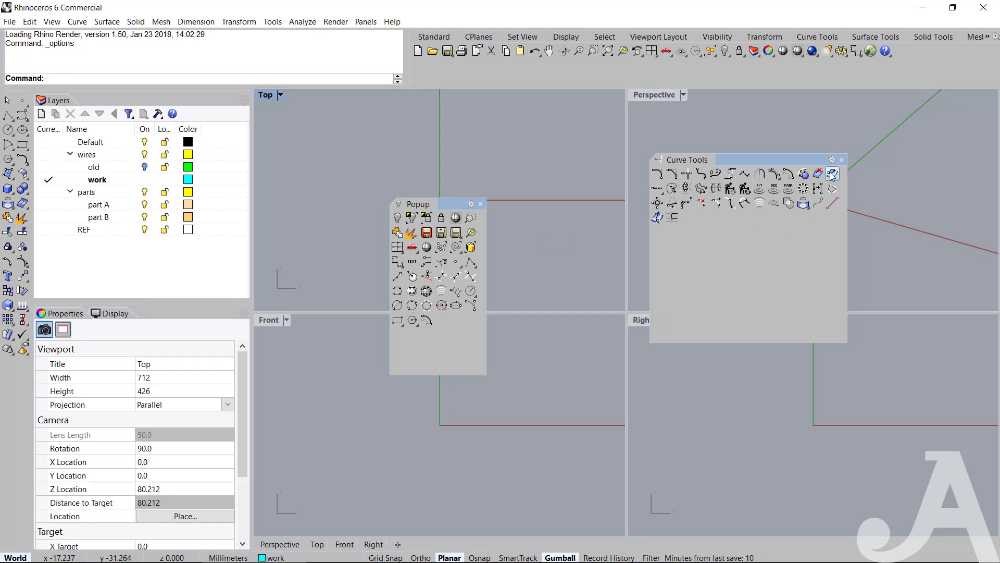
ctrl+drag(832, 174, 442, 320)
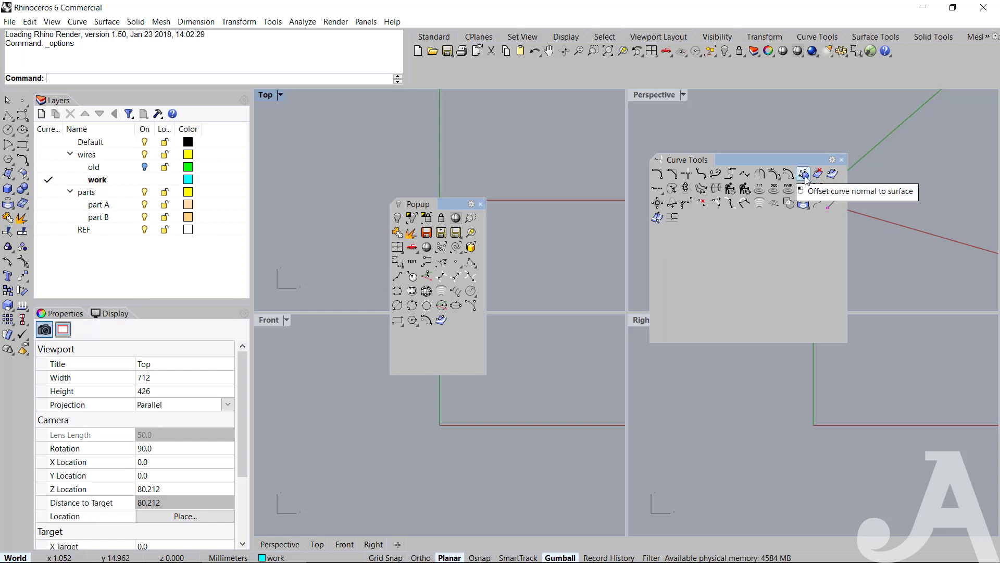
ctrl+drag(806, 177, 461, 344)
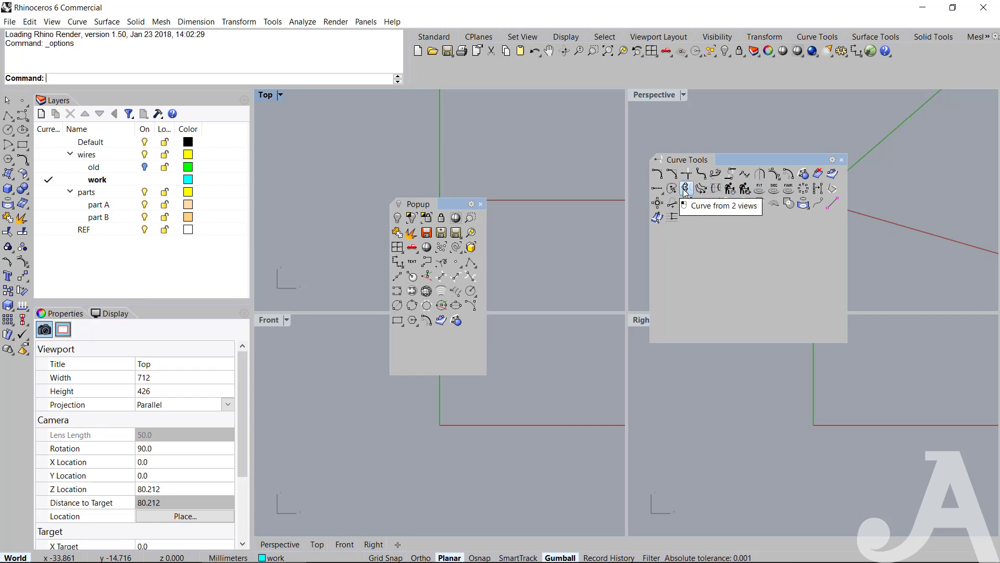
Copy Curve from 2 views and the second second-row command from Curve Tools to the end of Popup, and close Curve Tools.
ctrl+drag(687, 192, 471, 337)
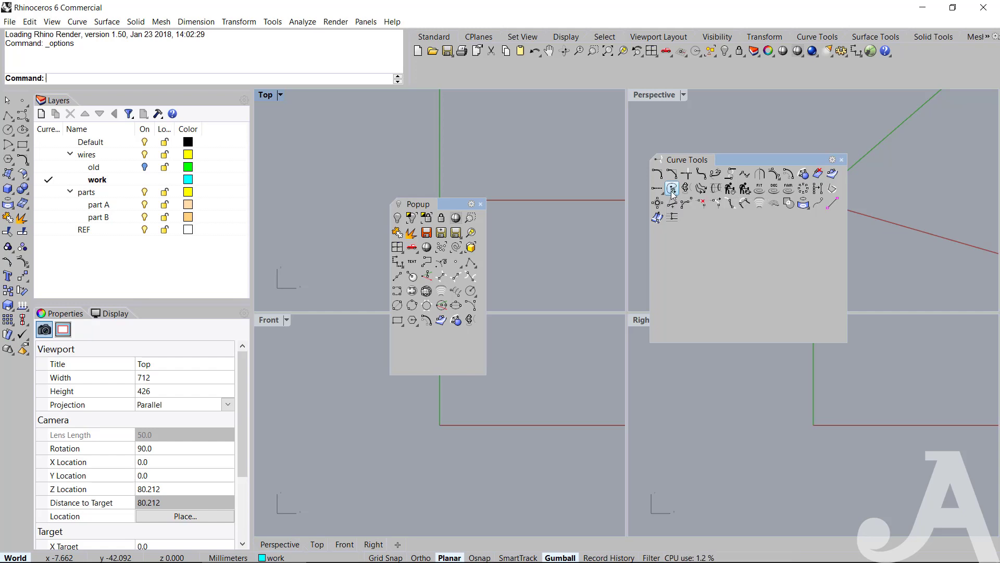
ctrl+drag(672, 188, 456, 343)
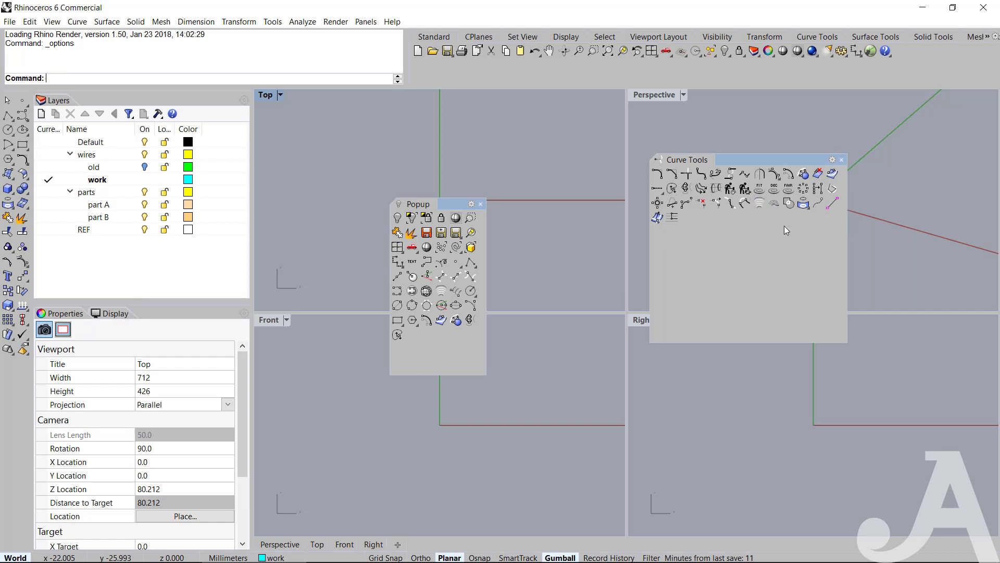
click(841, 160)
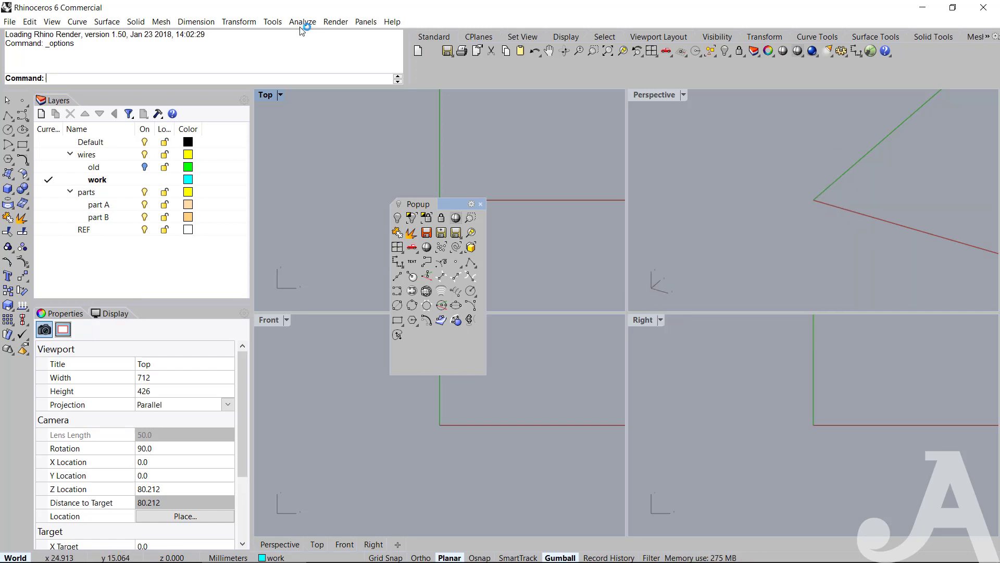
Float the Surface Creation toolbar and copy Surface from planar curves and its fourth and sixth first-row commands to the end of Popup.
click(8, 175)
drag(51, 175, 344, 150)
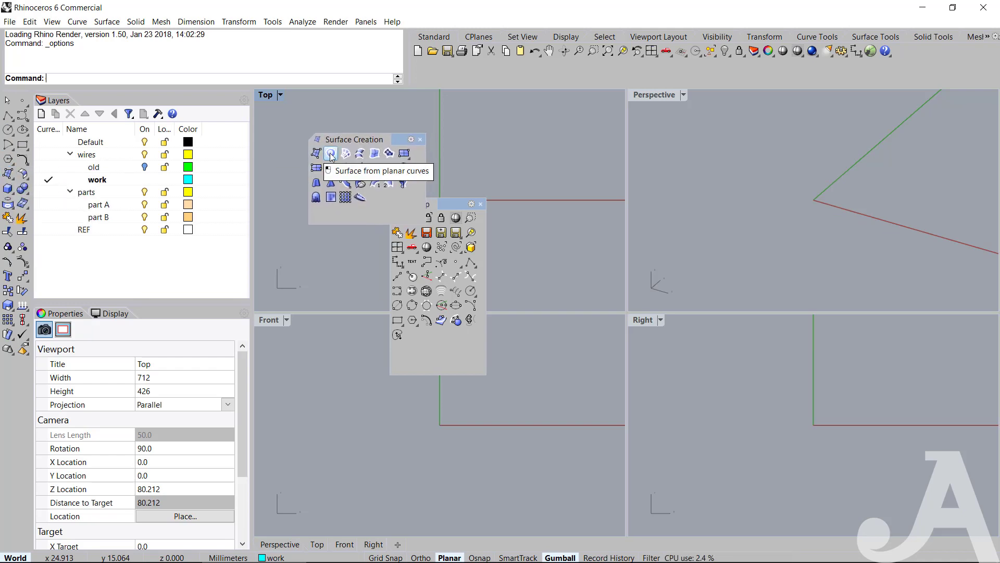
ctrl+drag(331, 154, 427, 335)
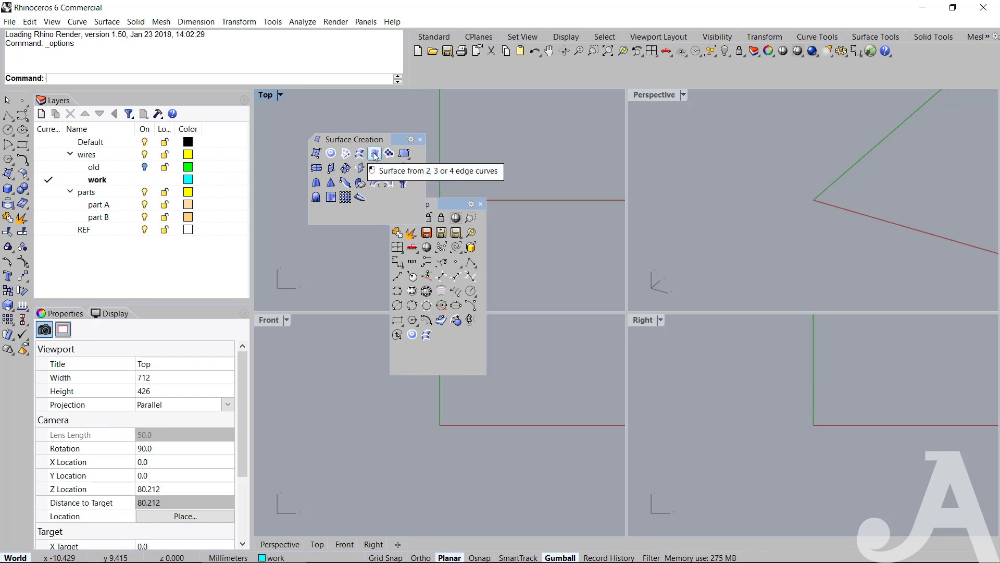
ctrl+drag(390, 155, 446, 335)
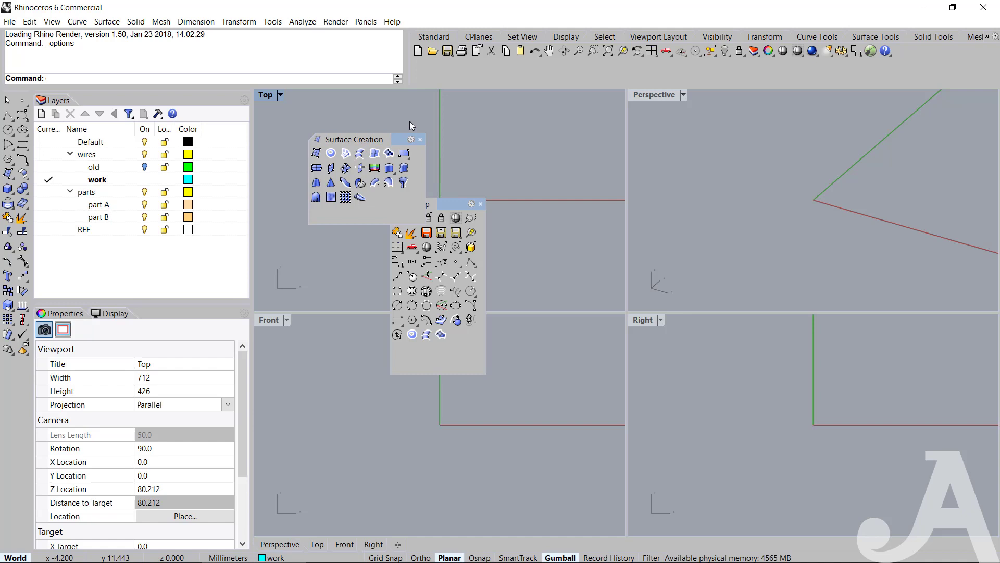
Copy Rectangular plane: Corner to corner, the first two second-row commands and Extrude curve normal to surface to Popup, and close Surface Creation.
click(405, 154)
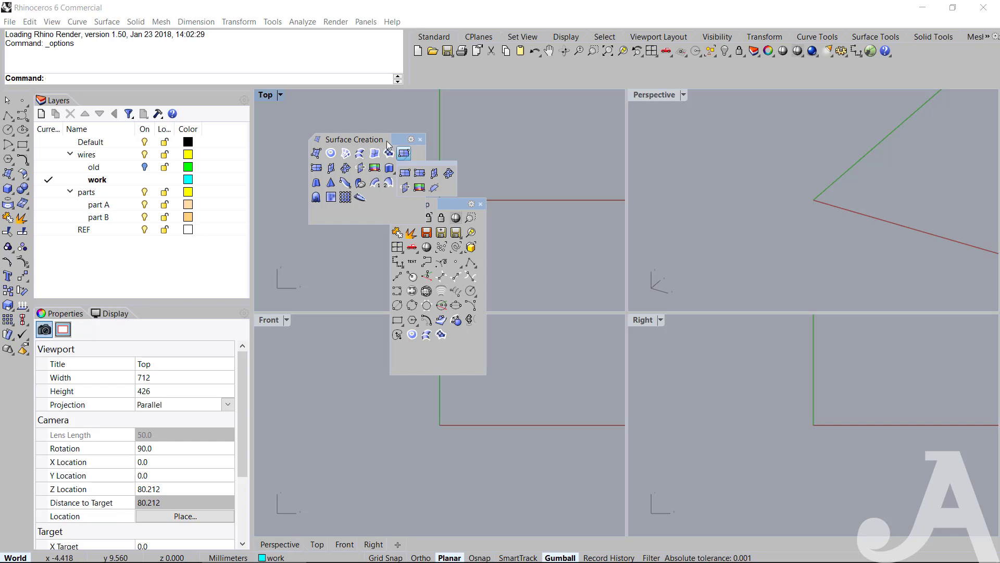
drag(397, 142, 375, 138)
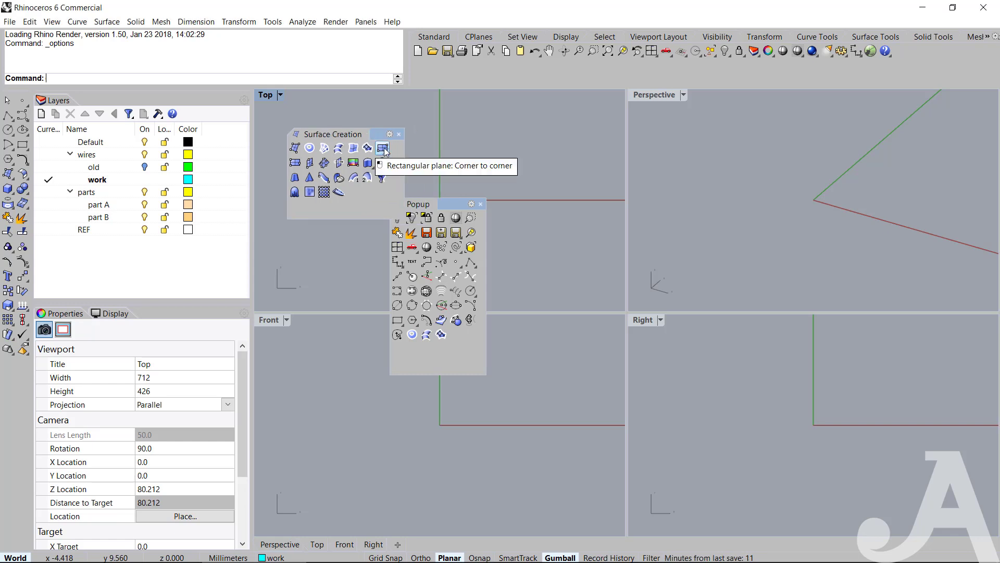
ctrl+drag(428, 340, 437, 352)
ctrl+drag(296, 163, 469, 336)
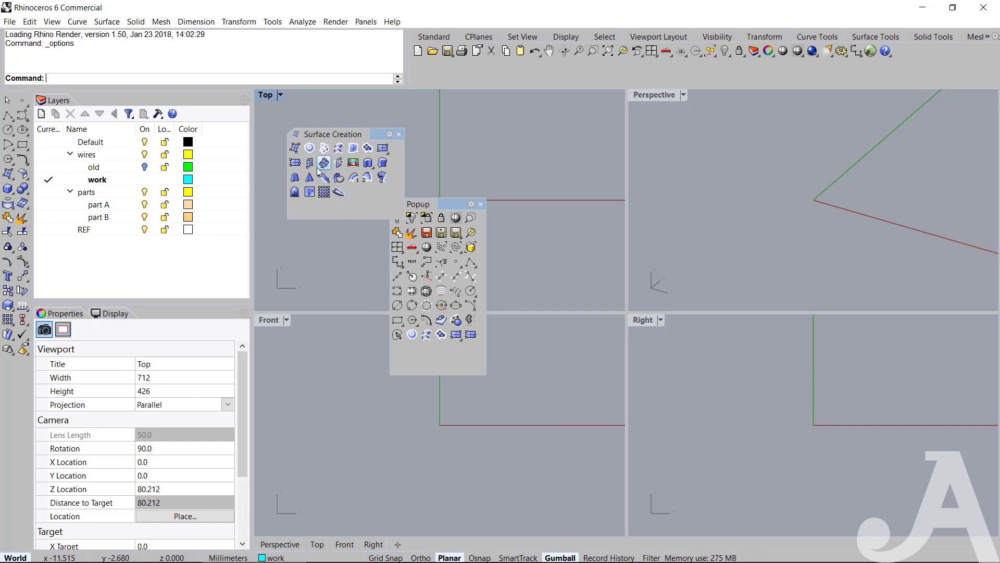
ctrl+drag(324, 176, 398, 349)
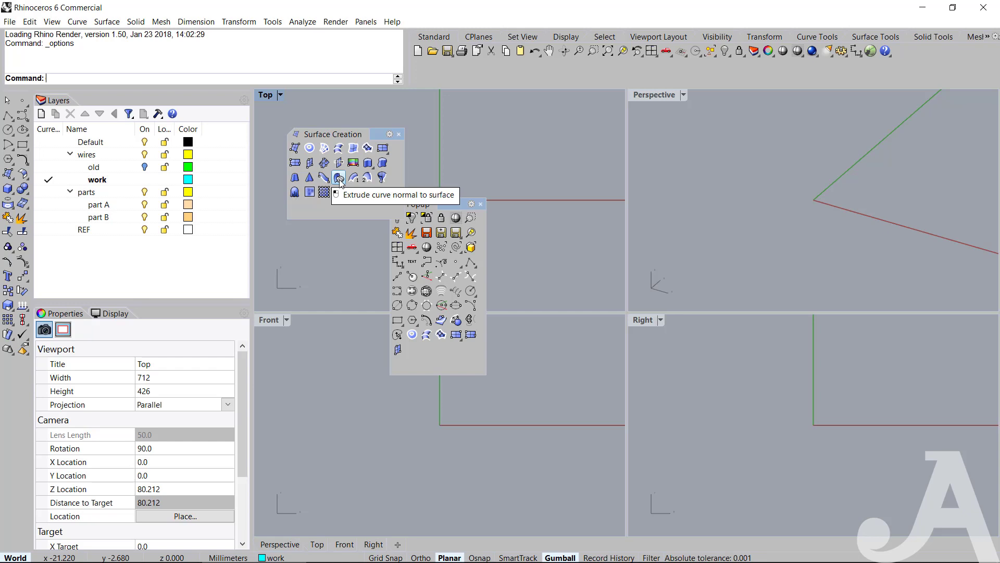
ctrl+drag(339, 177, 435, 349)
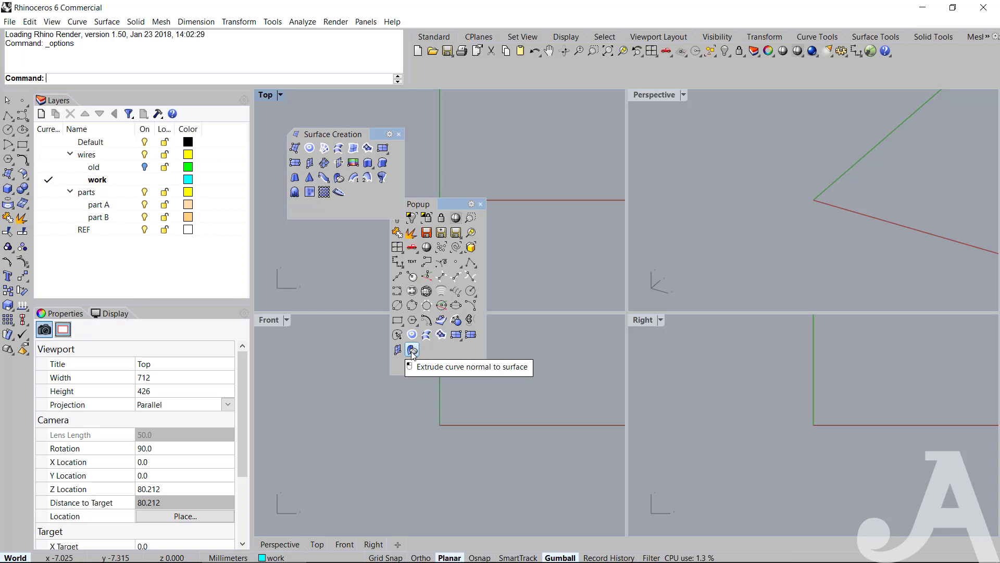
click(399, 135)
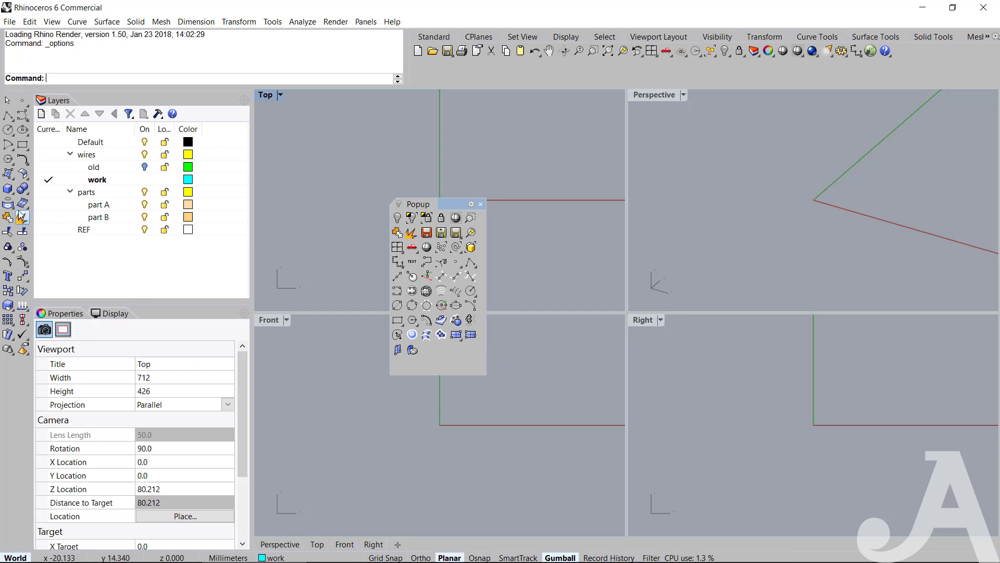
click(21, 188)
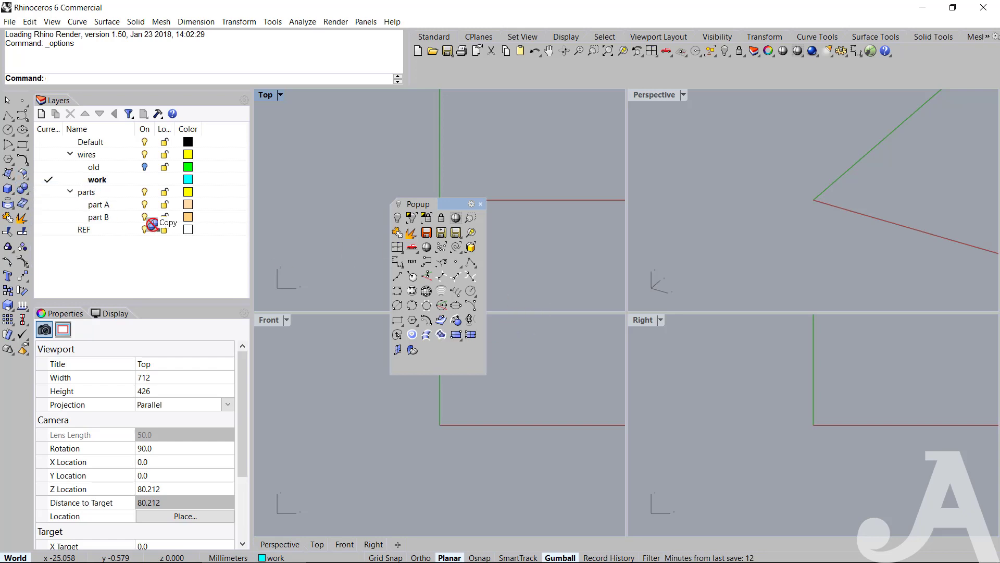
ctrl+drag(22, 188, 395, 193)
click(483, 336)
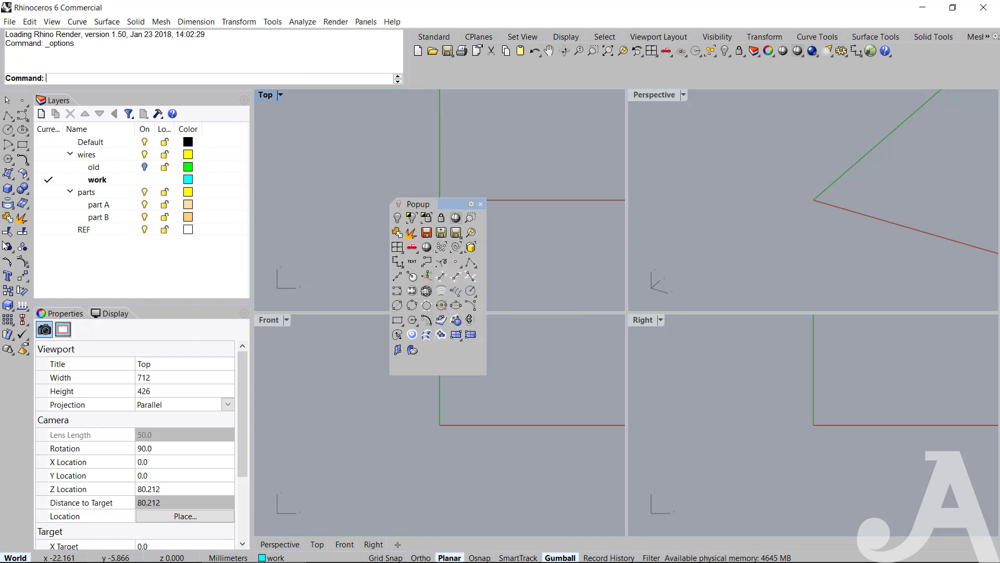
Float the Surface Tools toolbar, copy a second-row surface command and the first third-row command to the end of Popup, and close Surface Tools.
click(24, 177)
drag(65, 172, 444, 358)
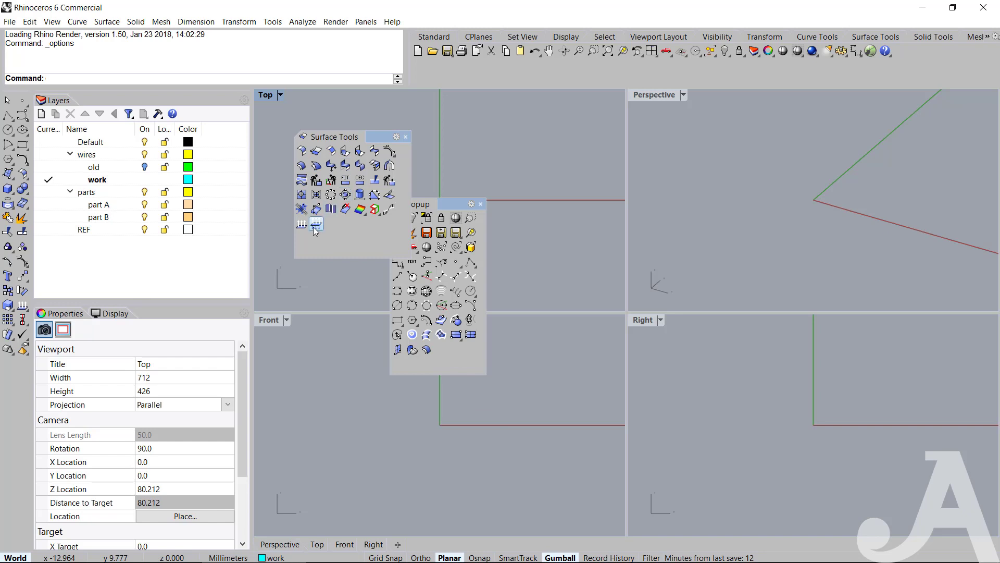
ctrl+drag(303, 183, 441, 350)
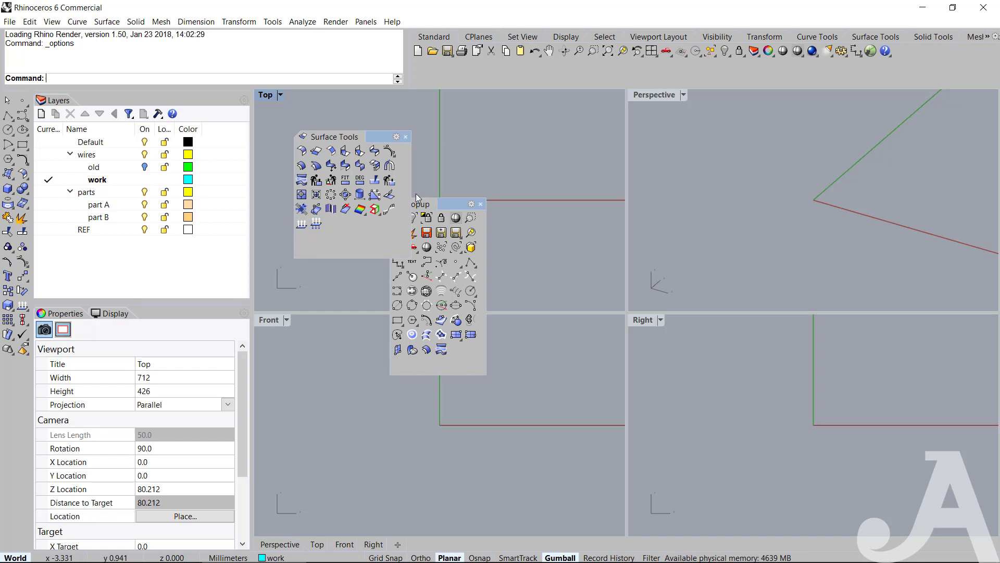
click(406, 137)
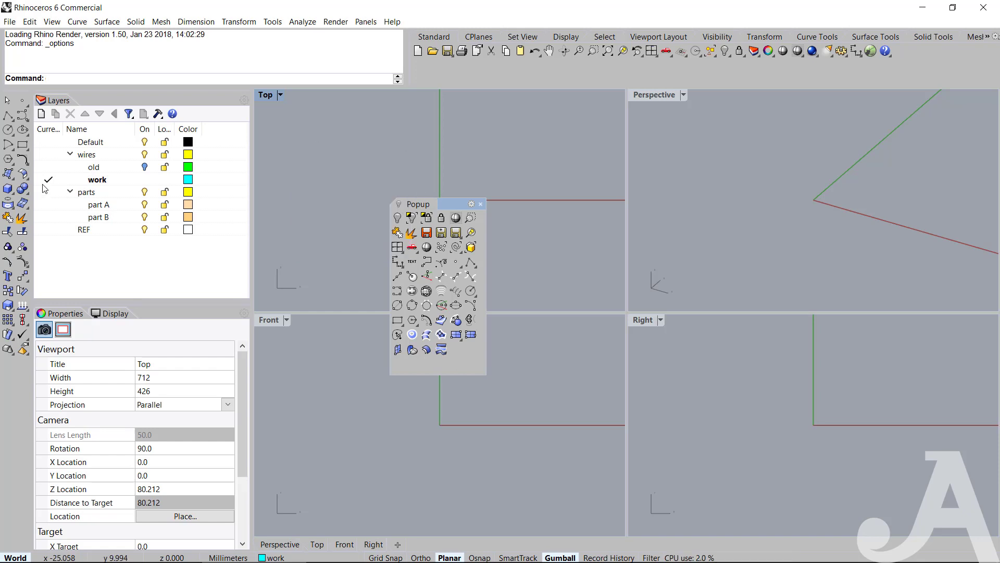
Float the Solid Creation toolbar, copy Box: Corner to Corner, Height to the end of Popup, and widen Popup to nine commands per row.
click(8, 190)
drag(75, 182, 371, 132)
ctrl+drag(8, 188, 528, 348)
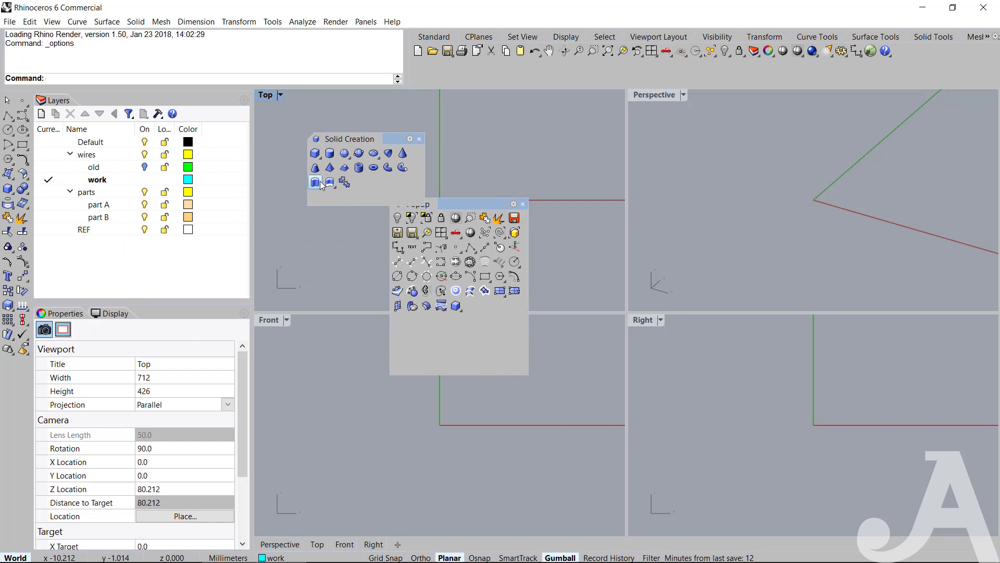
Copy the sphere command and the last two second-row commands from Solid Creation to the end of Popup, and close Solid Creation.
ctrl+drag(344, 153, 475, 338)
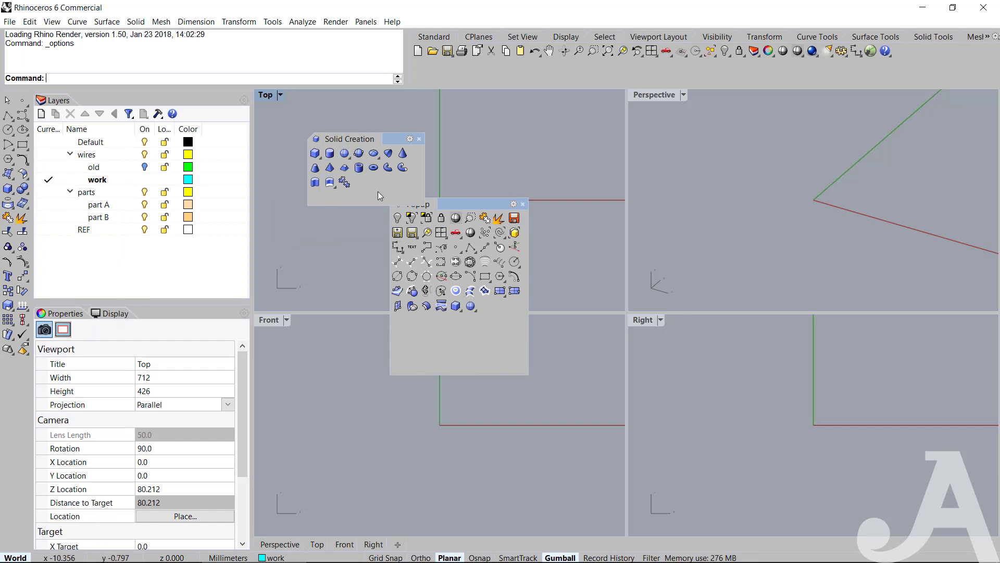
ctrl+drag(402, 167, 480, 338)
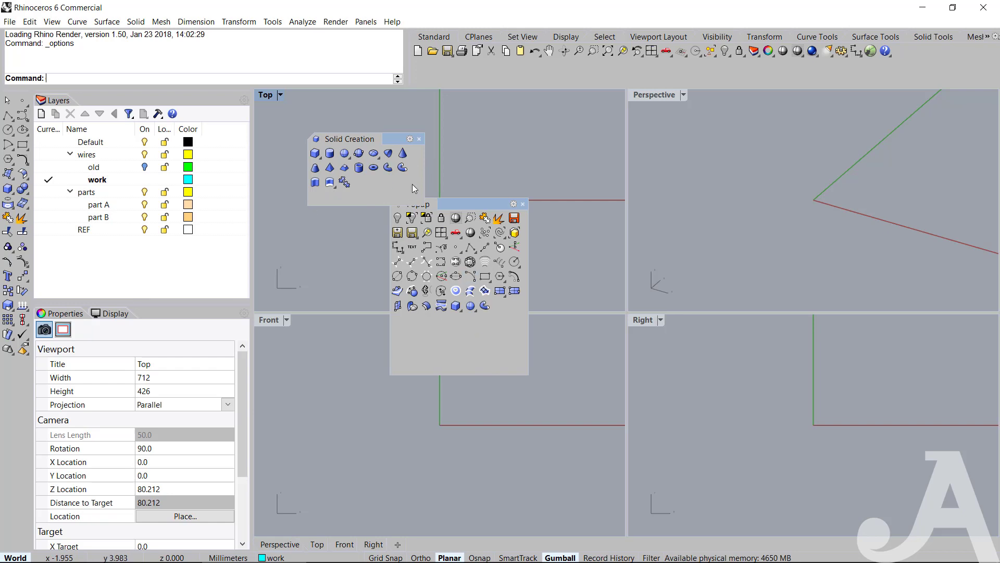
ctrl+drag(398, 169, 513, 332)
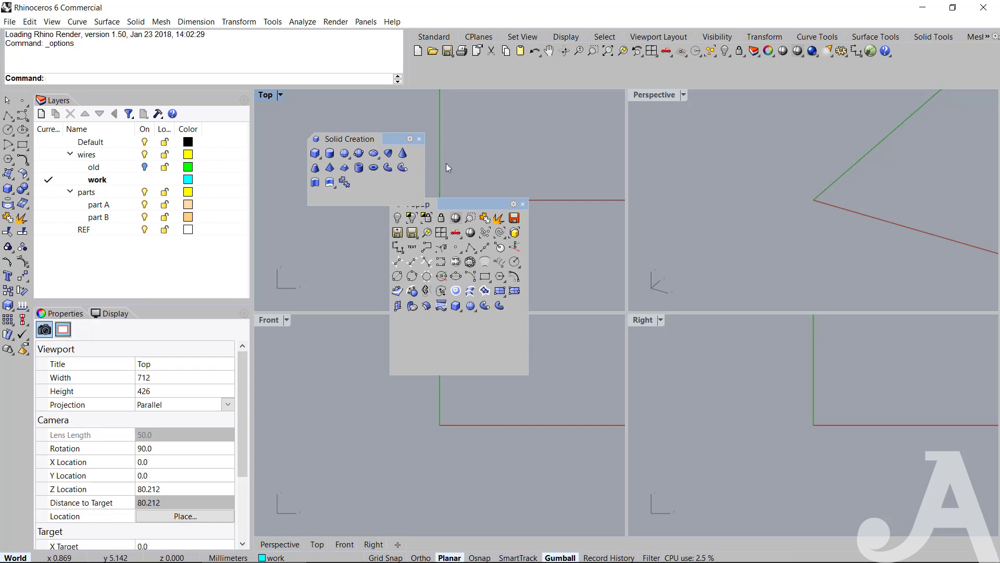
click(419, 139)
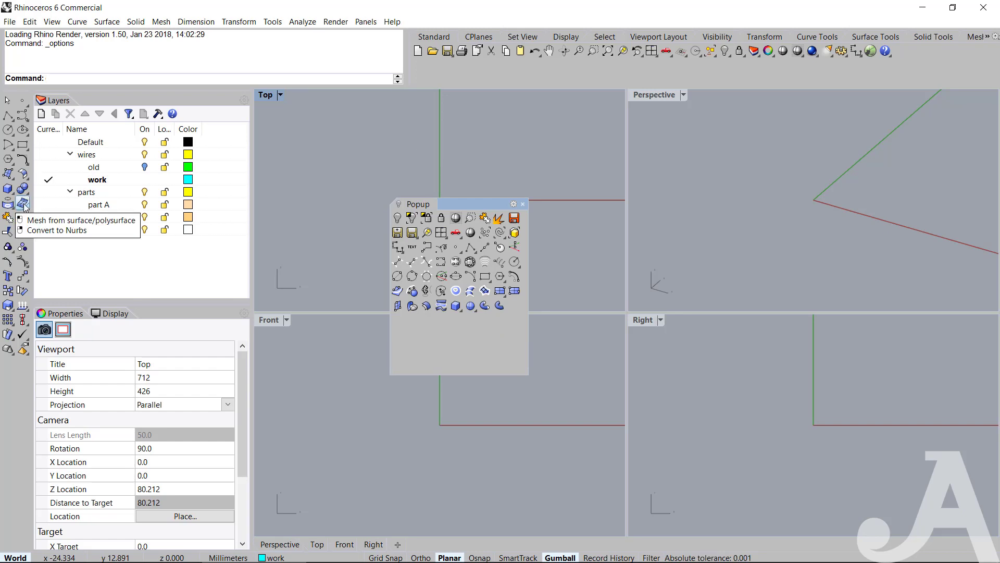
Copy Mesh from surface/polysurface, the text command and the last fourth-row transform command to the end of Popup, and dismiss the transform commands.
ctrl+drag(25, 207, 469, 341)
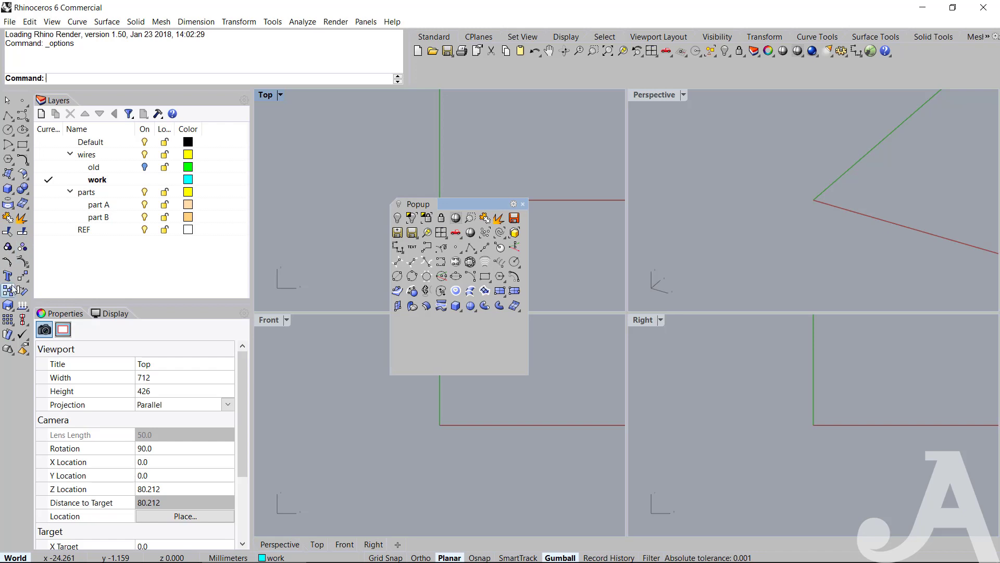
ctrl+drag(7, 275, 475, 338)
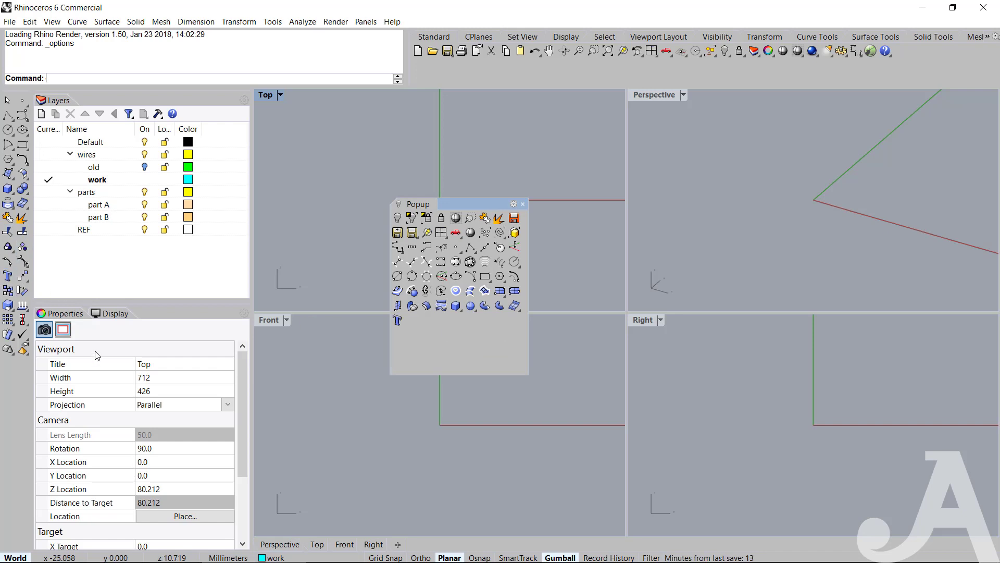
click(23, 279)
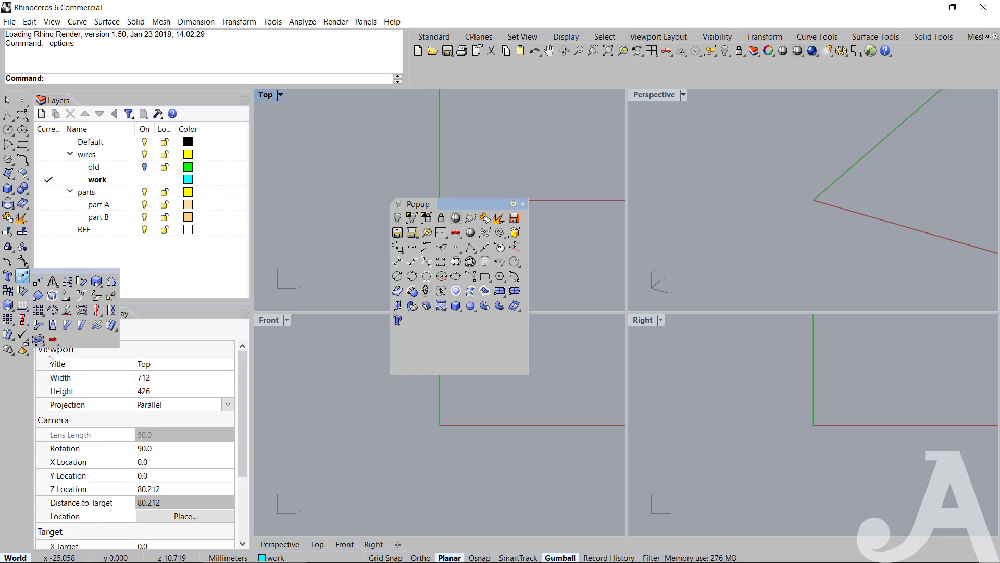
ctrl+drag(111, 325, 414, 326)
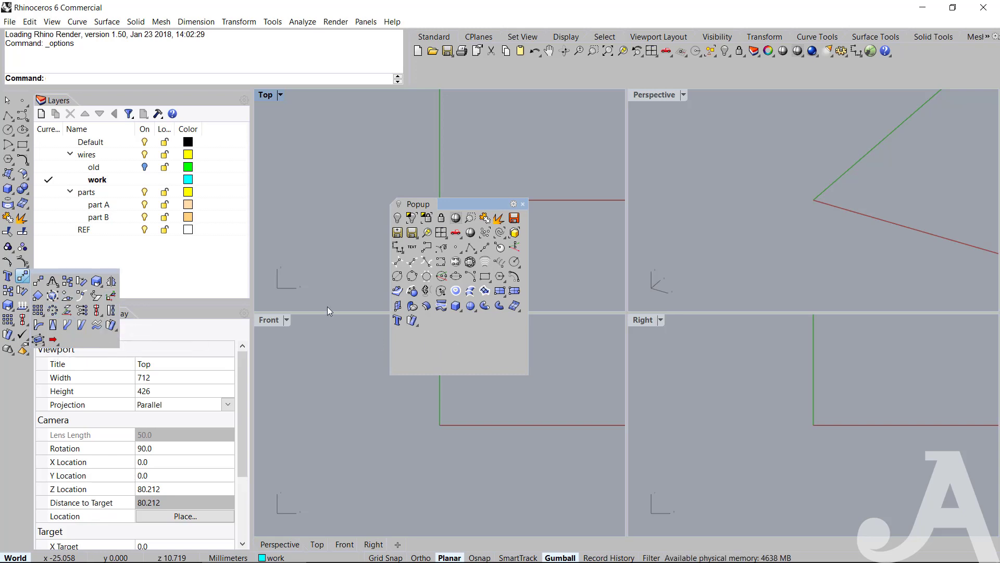
click(352, 285)
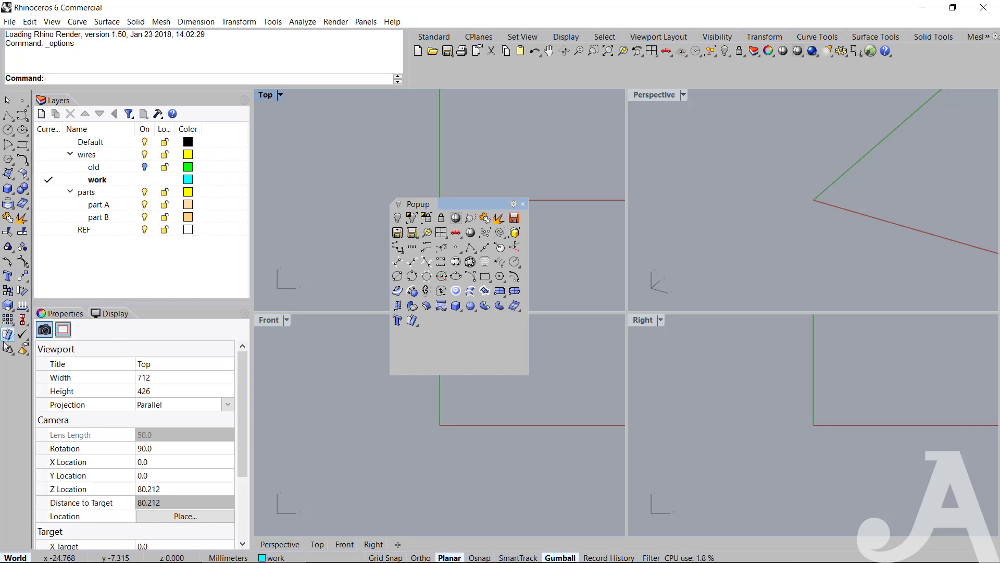
Float the Analyze toolbar, copy Analyze direction to the start of Popup, and copy the third first-row and first second-row commands to its end.
click(23, 311)
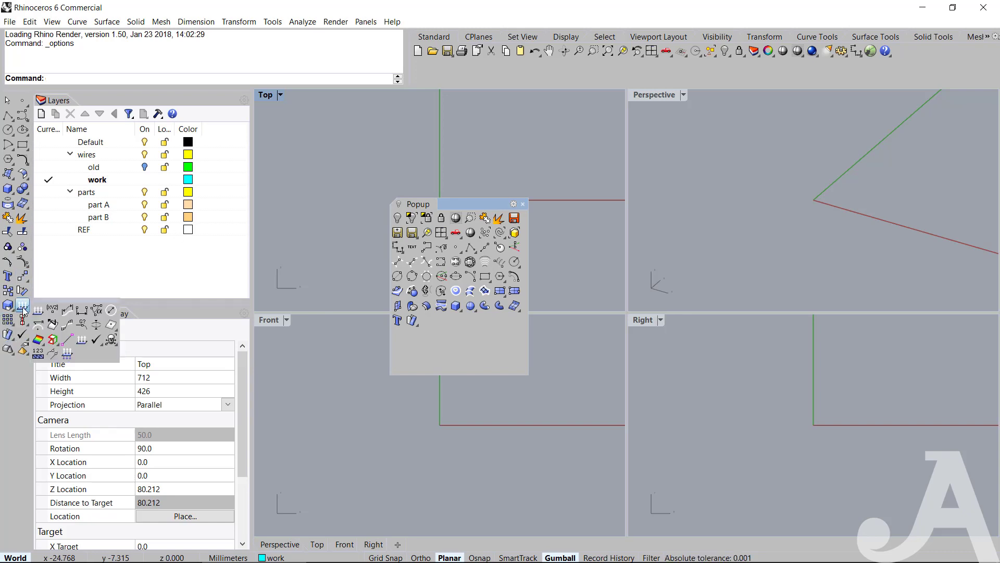
drag(43, 306, 276, 221)
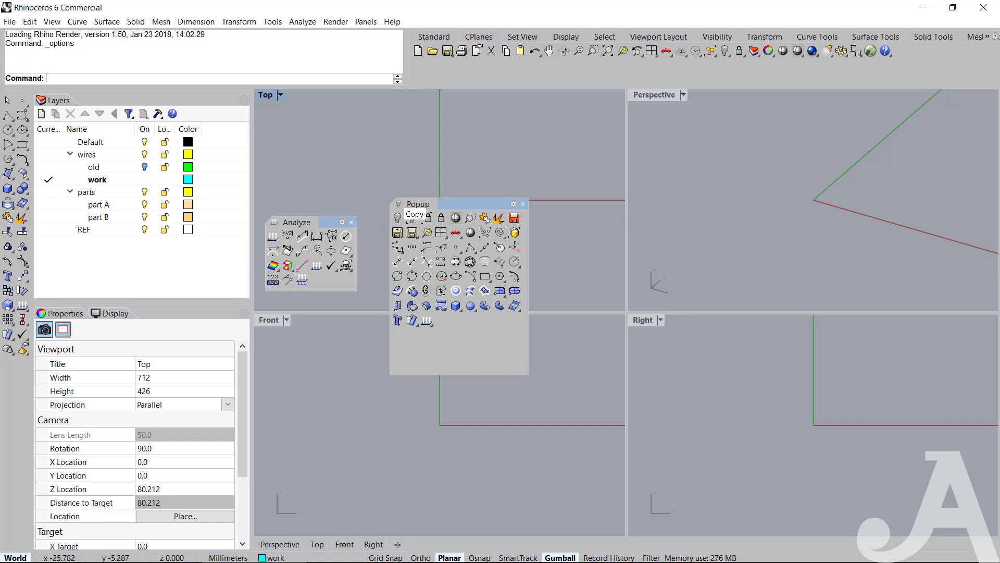
shift+drag(427, 326, 399, 218)
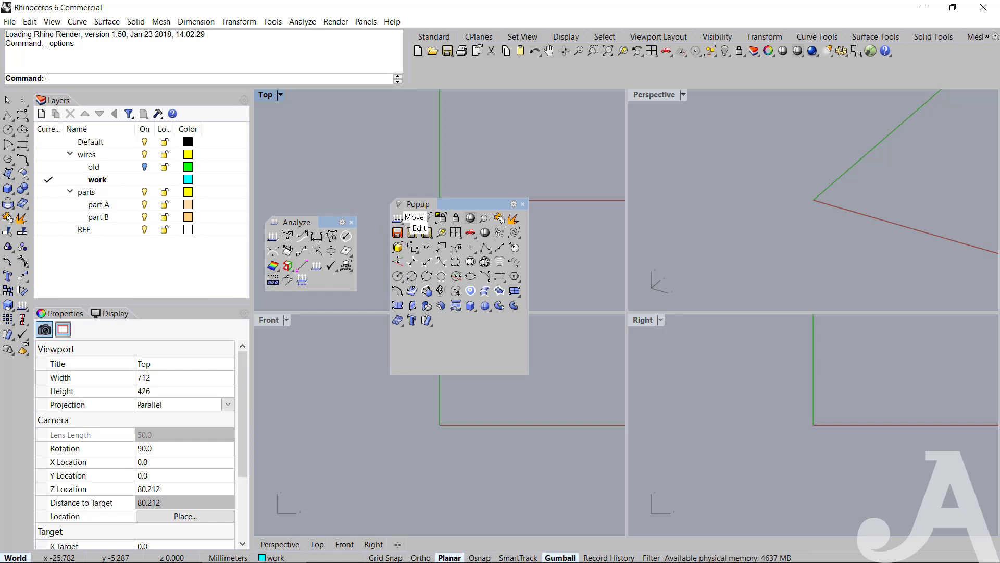
ctrl+drag(287, 251, 440, 335)
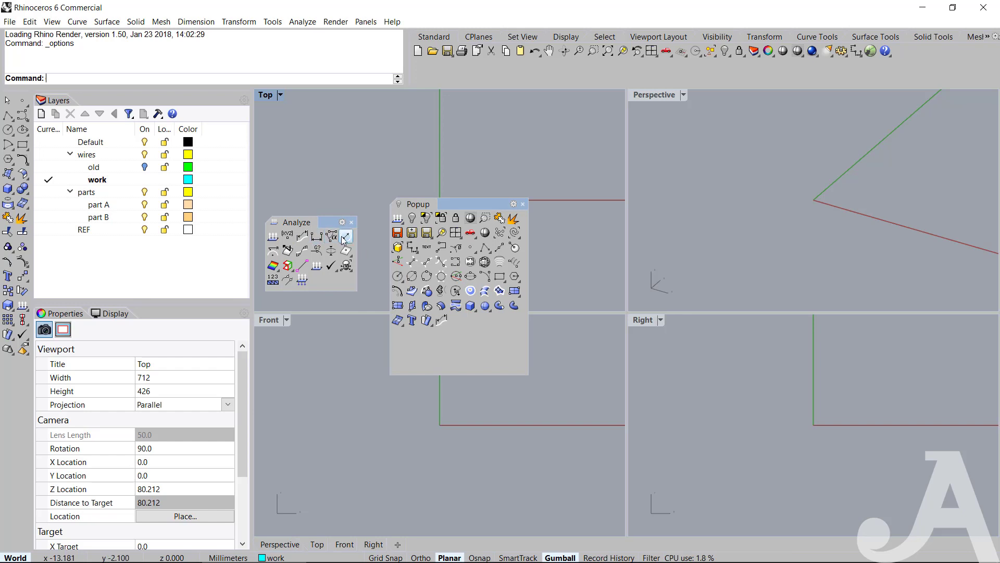
ctrl+drag(273, 250, 498, 336)
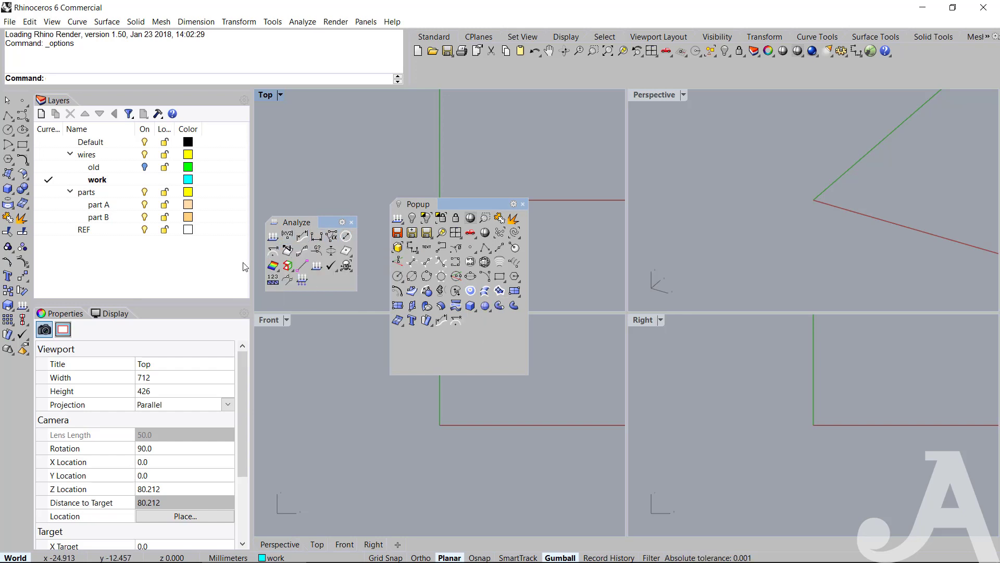
Float the Edge Tools toolbar, copy its first command and Join 2 naked edges to Popup, and place them second and third.
click(288, 270)
drag(319, 280, 328, 157)
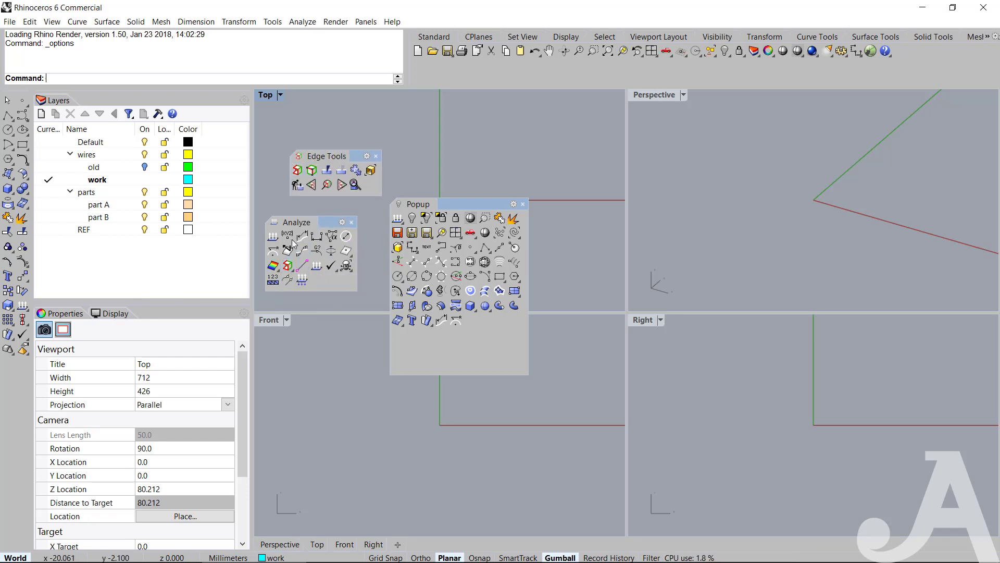
ctrl+drag(408, 217, 471, 320)
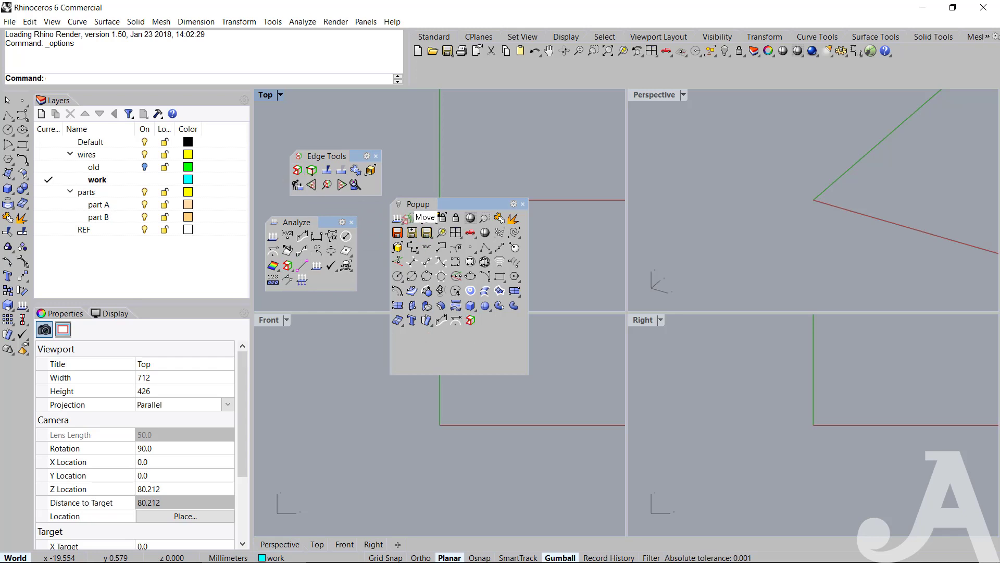
shift+drag(471, 321, 410, 217)
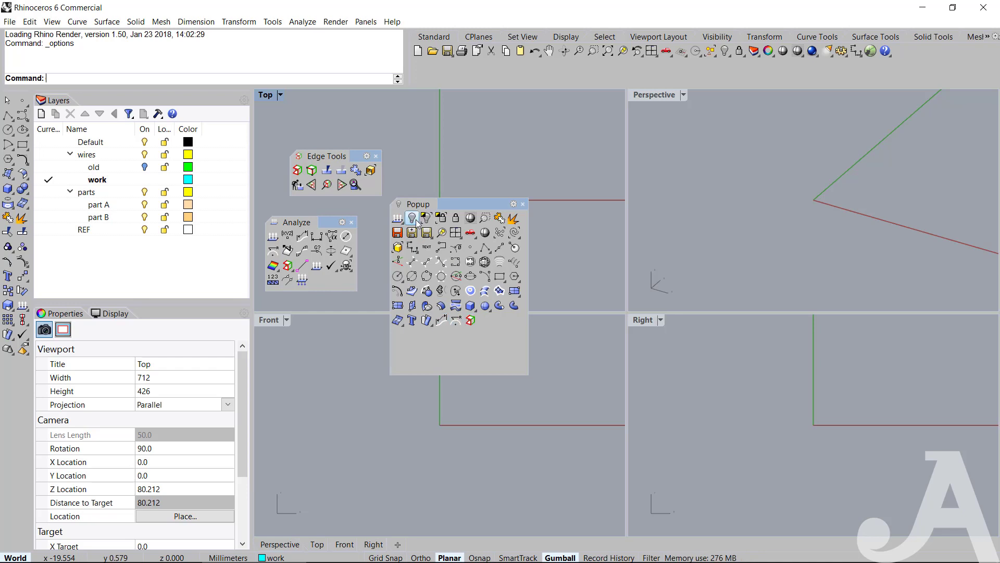
shift+drag(471, 321, 411, 218)
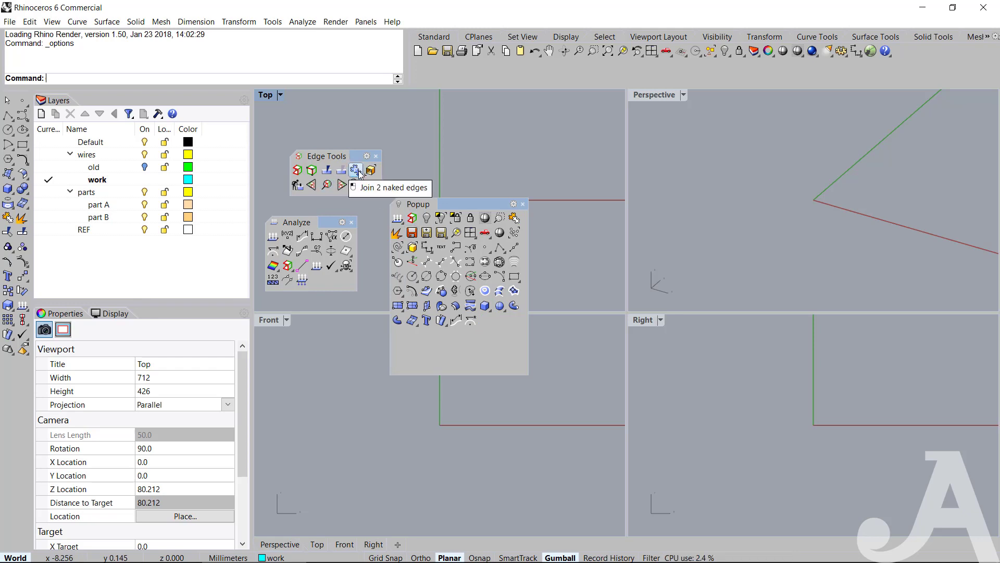
shift+drag(358, 173, 485, 321)
shift+drag(418, 218, 421, 221)
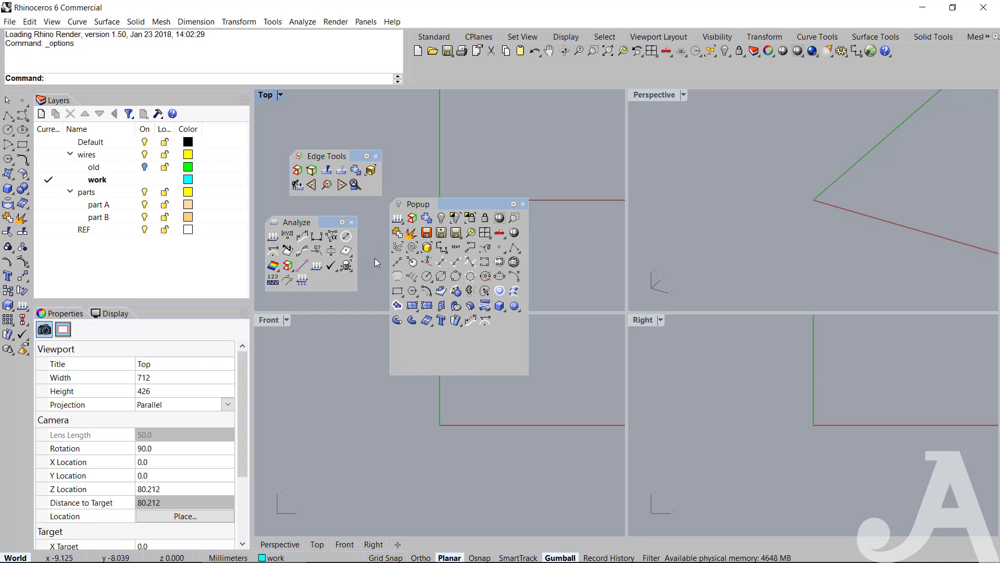
Move Popup's first two third-row commands and its text, leader, dimension, yellow box and red car view commands to the toolbar's end.
shift+drag(397, 248, 431, 332)
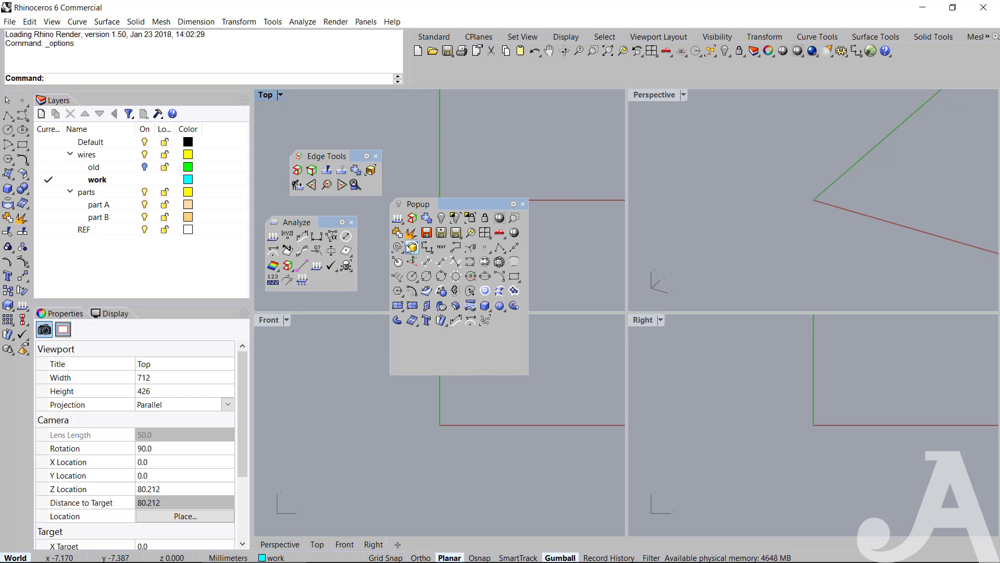
shift+drag(397, 247, 448, 340)
shift+drag(427, 250, 473, 345)
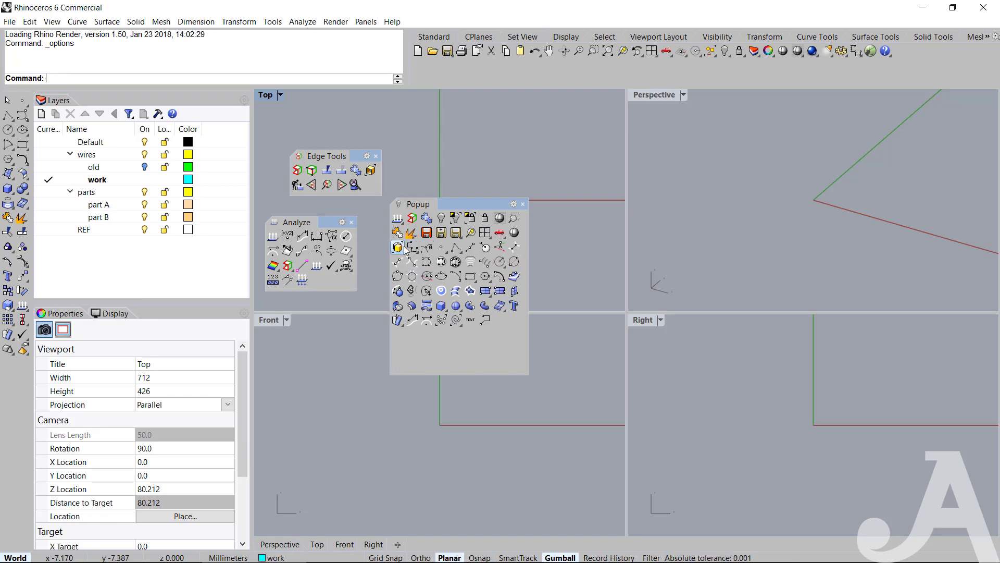
shift+drag(413, 250, 466, 344)
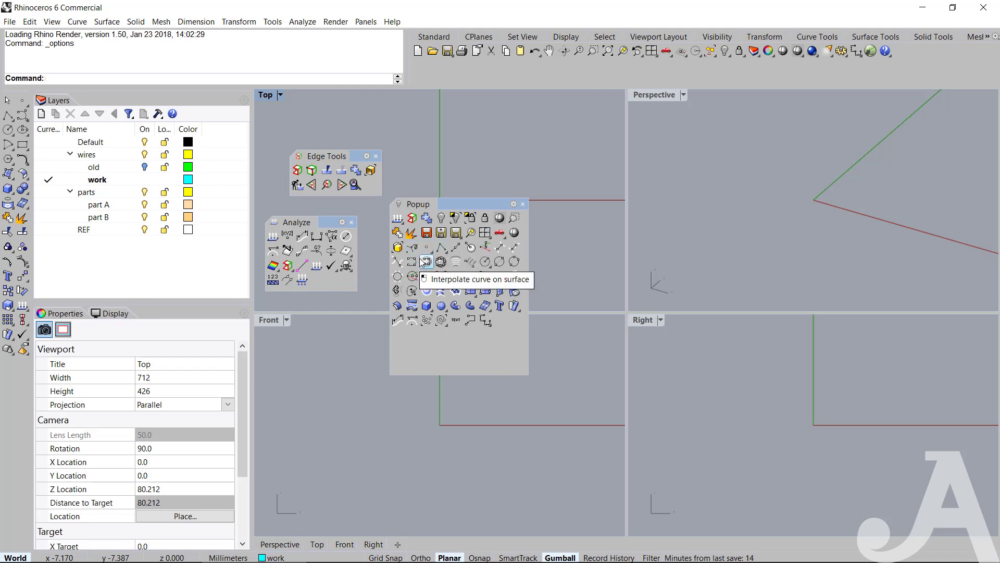
shift+drag(412, 247, 488, 340)
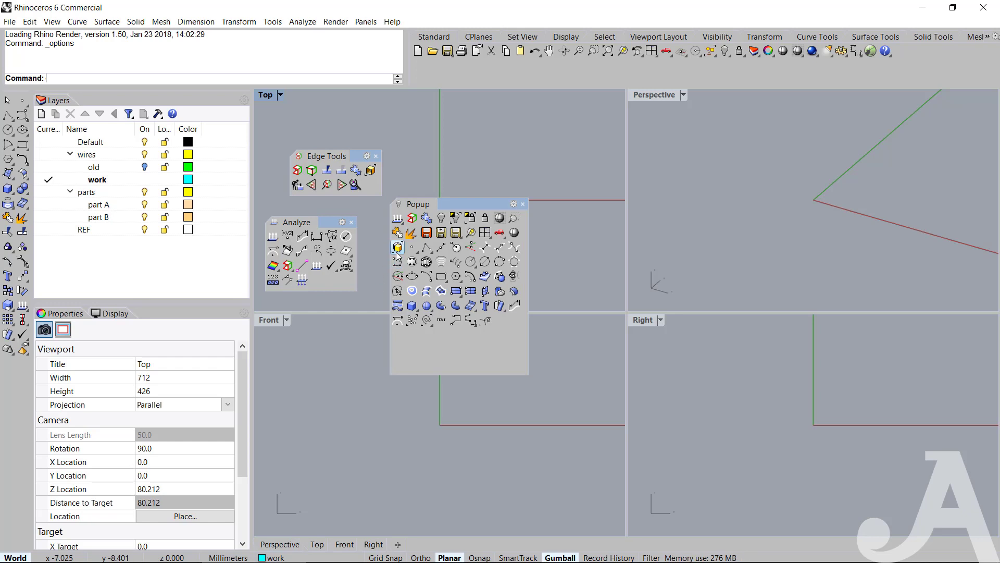
shift+drag(397, 247, 489, 322)
shift+drag(499, 233, 485, 352)
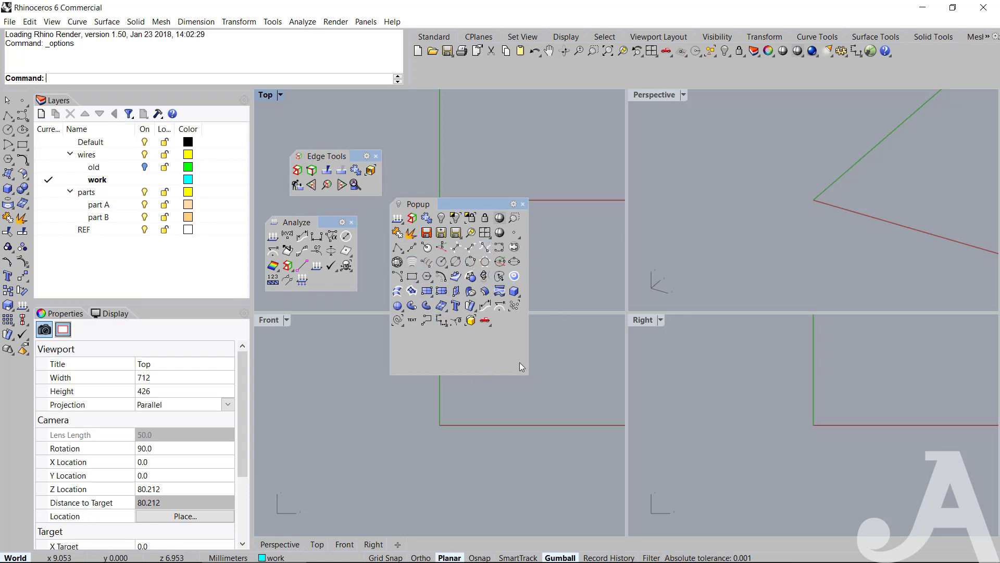
click(809, 55)
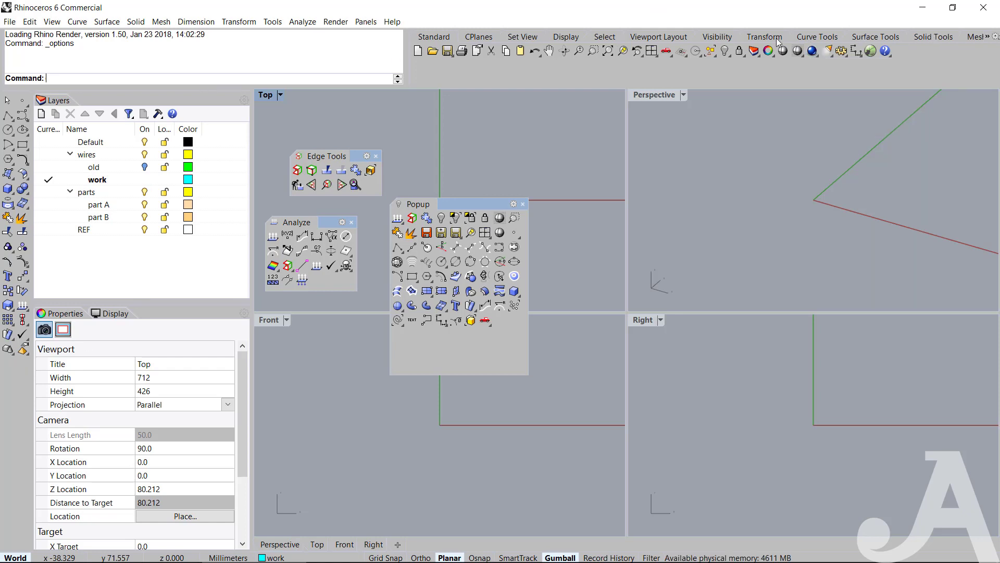
click(710, 38)
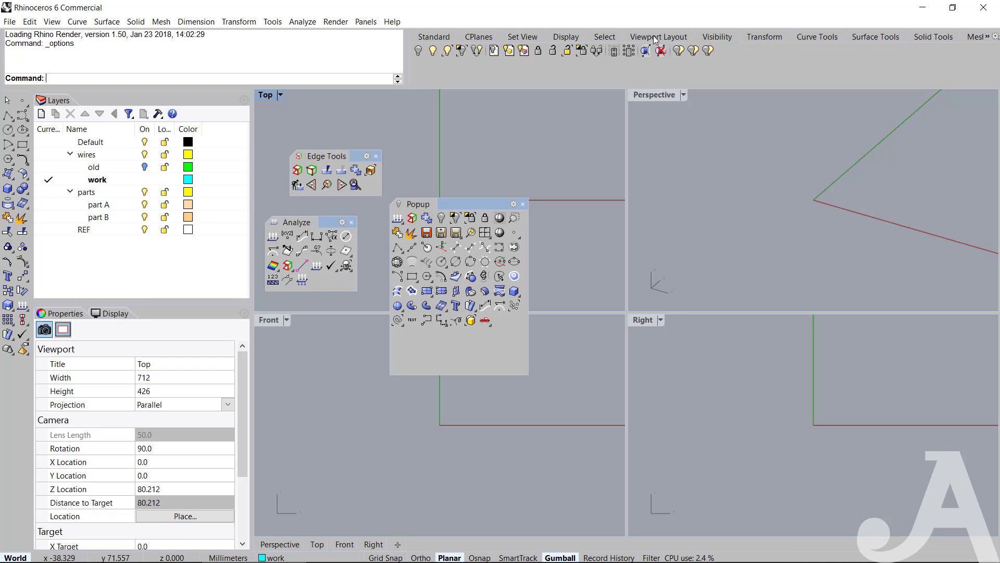
click(568, 37)
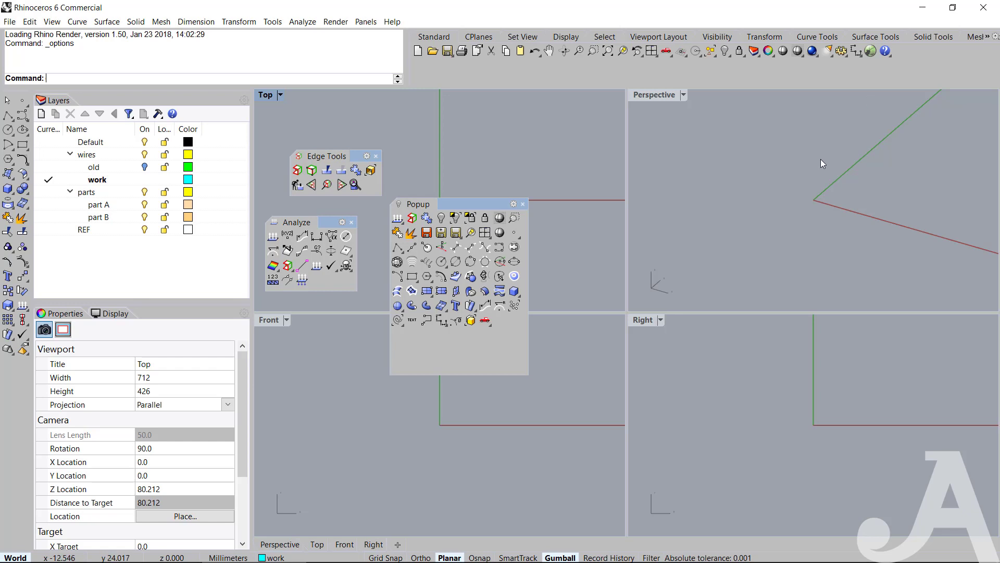
Close the floating Edge Tools and Analyze toolbars.
click(376, 155)
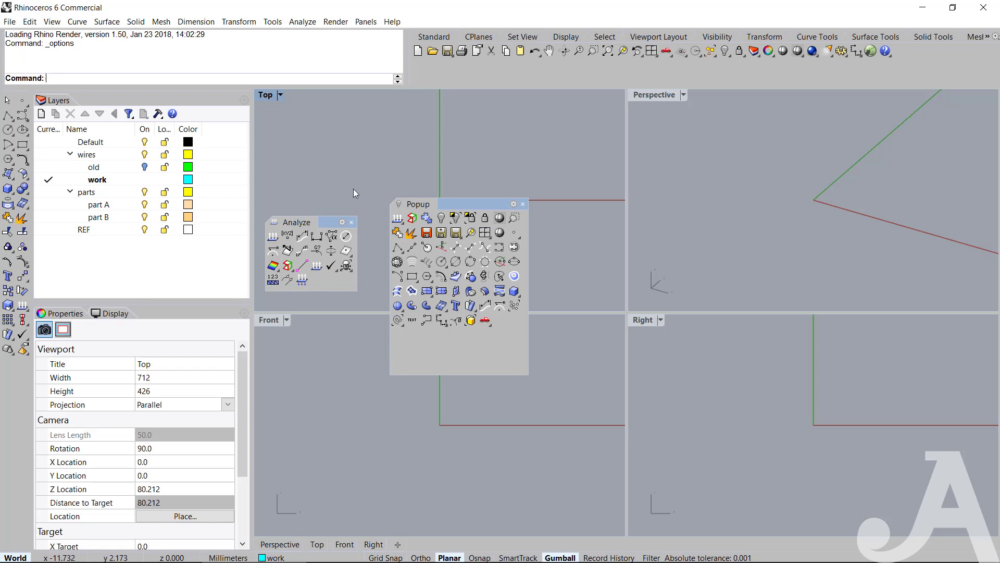
click(352, 222)
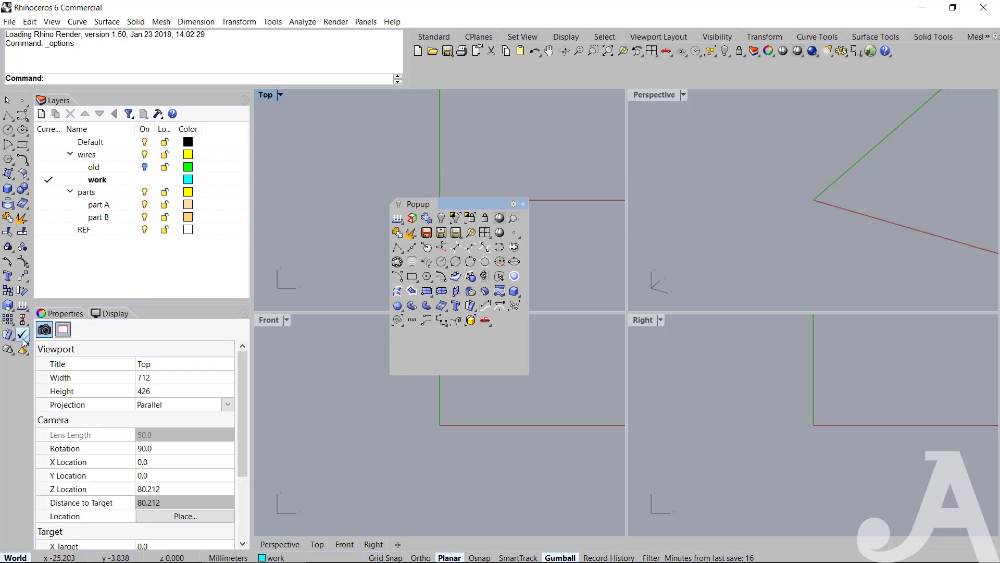
Float the surface analysis toolbar from the analysis commands, copy its third first-row command to the end of Popup, and close it.
click(23, 310)
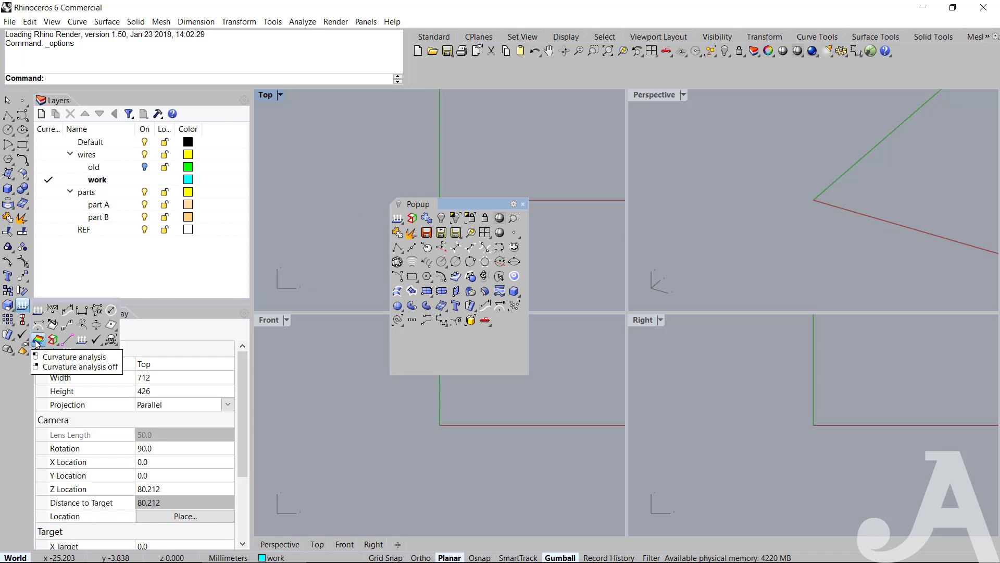
click(37, 340)
drag(52, 350, 290, 227)
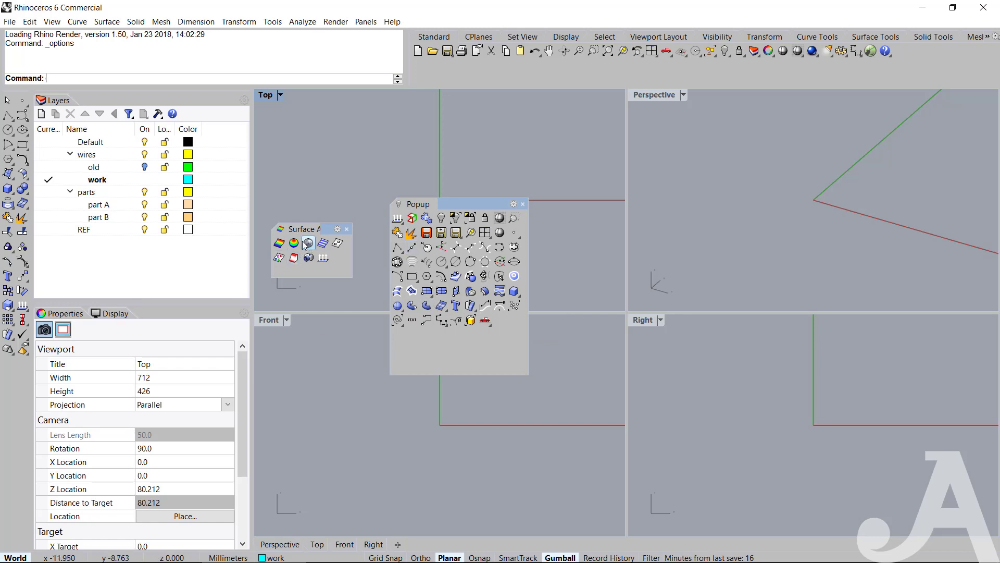
ctrl+drag(309, 243, 501, 320)
click(347, 230)
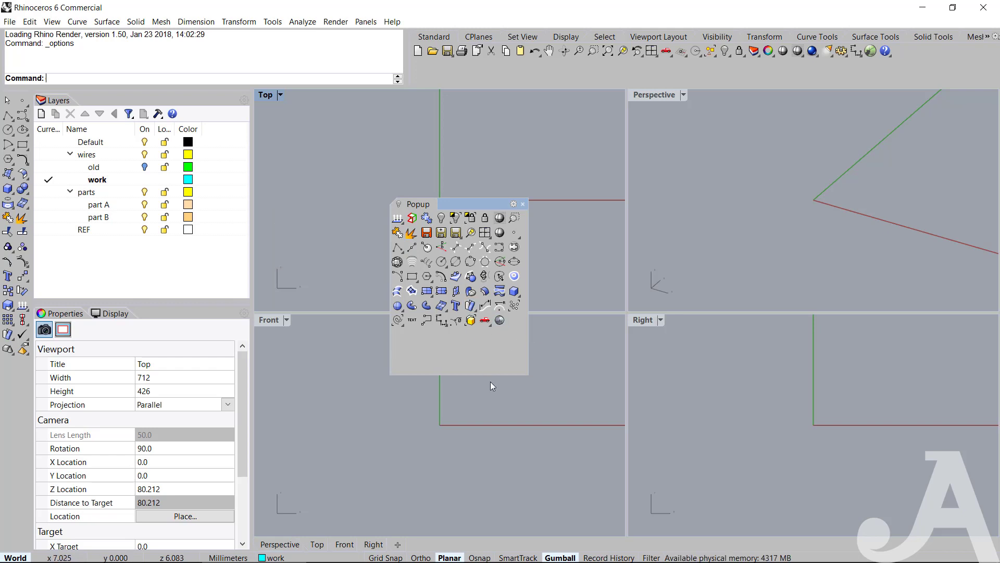
Shorten the Popup toolbar to trim its empty space and close it.
drag(487, 374, 487, 344)
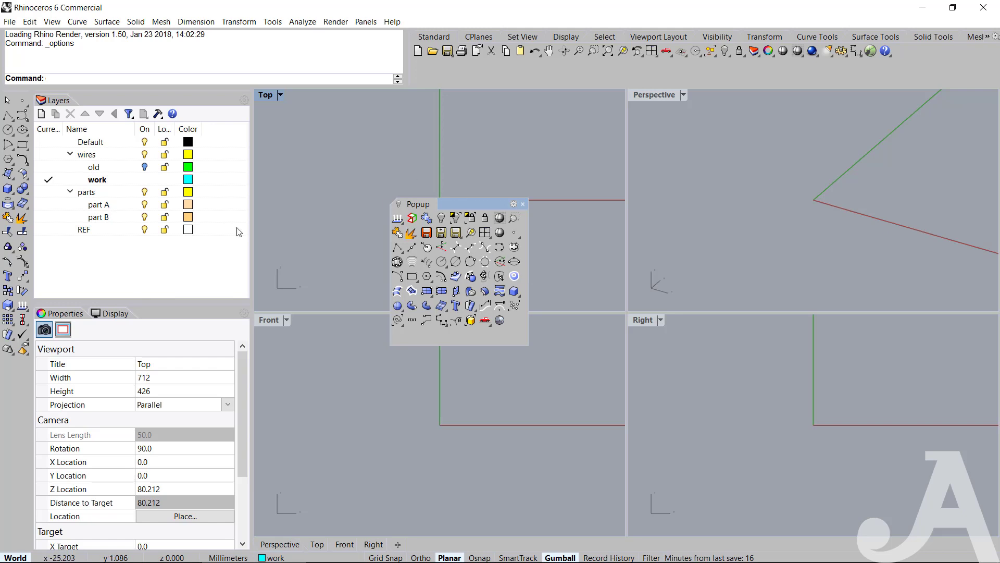
click(523, 205)
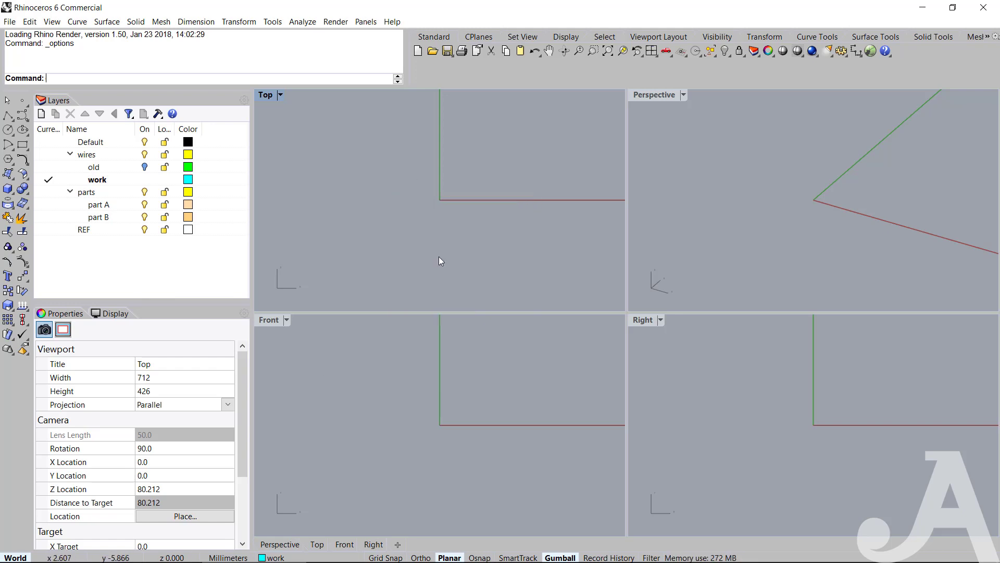
Call up Popup at the cursor, float it, resize it to eight commands per row with every command showing, and close it.
middle_click(502, 307)
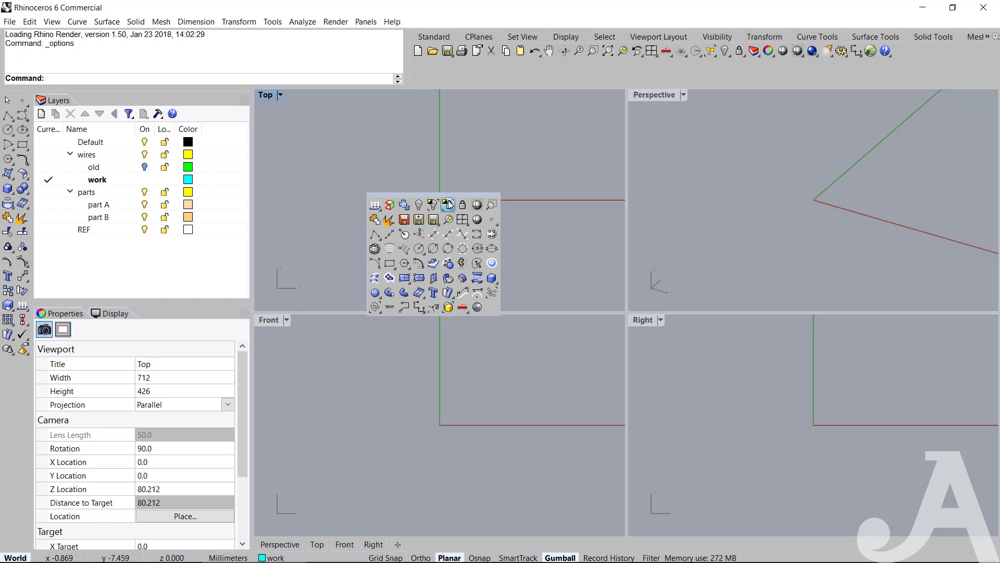
drag(446, 195, 449, 199)
drag(506, 335, 474, 341)
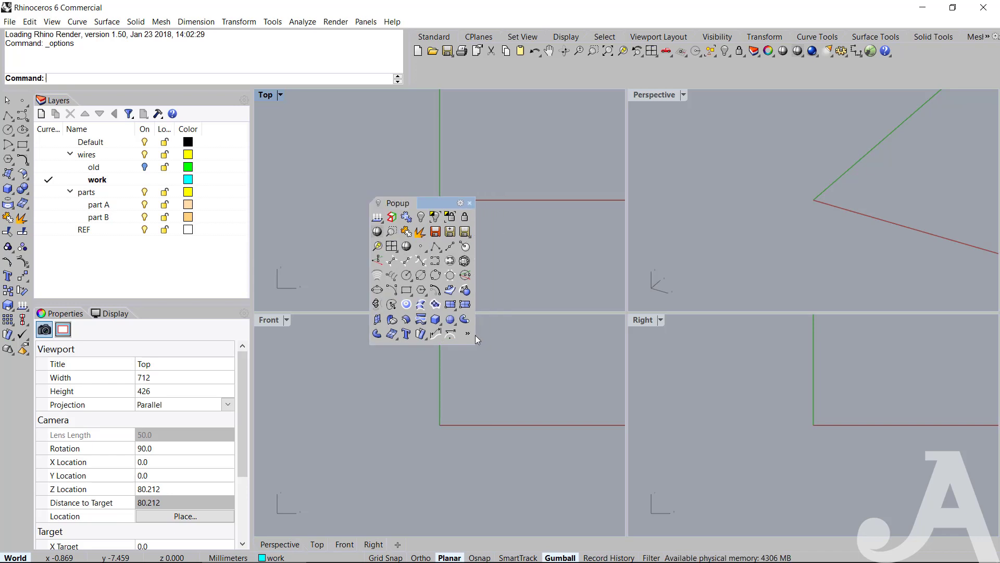
click(454, 345)
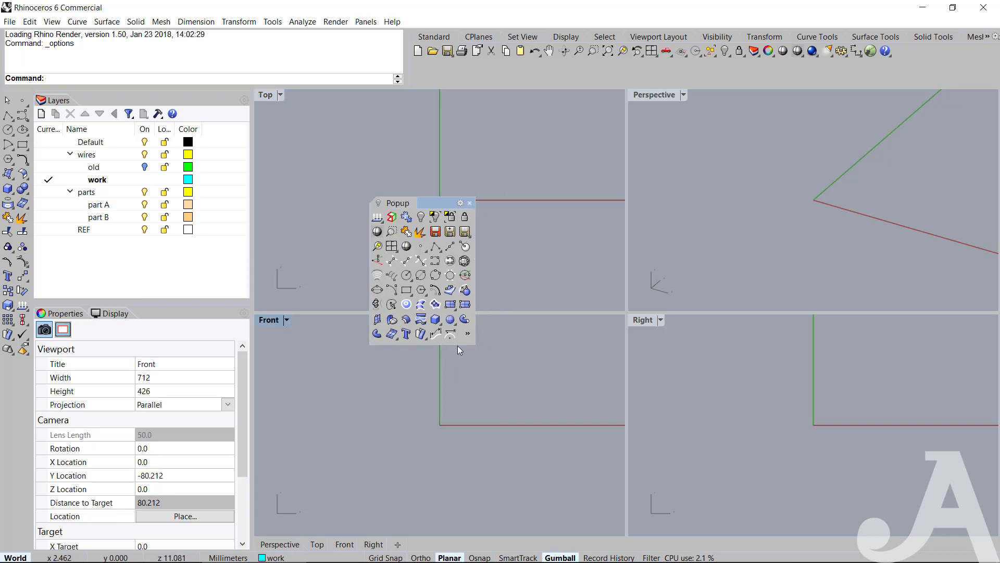
mouse_move(461, 342)
mouse_down()
mouse_move(460, 389)
mouse_move(489, 375)
mouse_move(469, 360)
mouse_up()
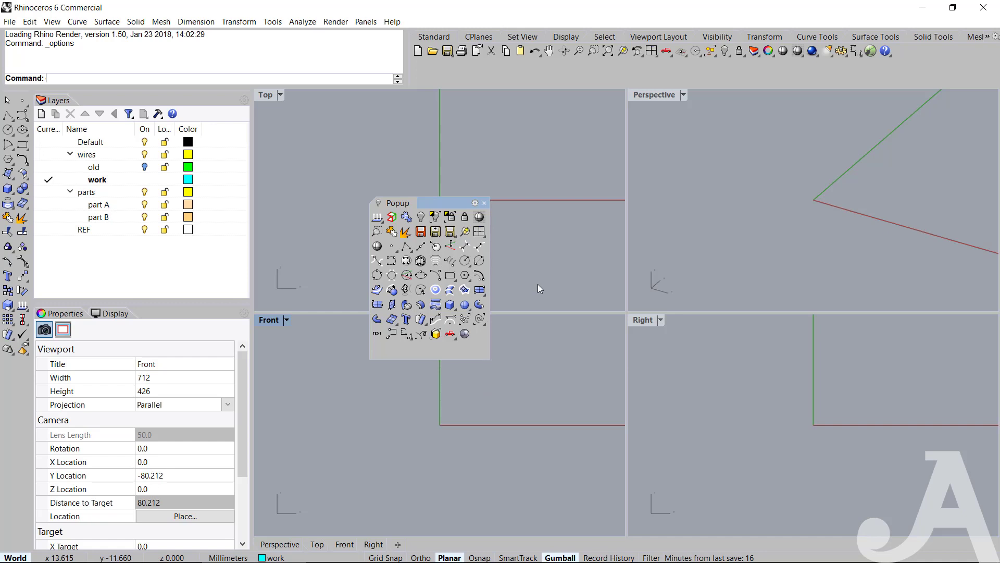
click(484, 203)
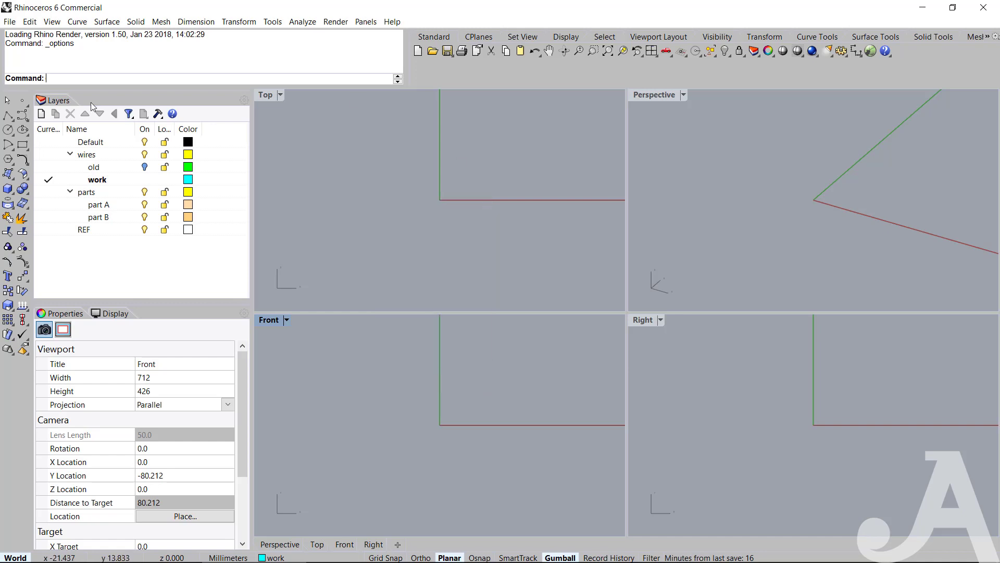
Review the Small Objects - Millimeters template among the new-file templates and leave without opening it.
click(10, 24)
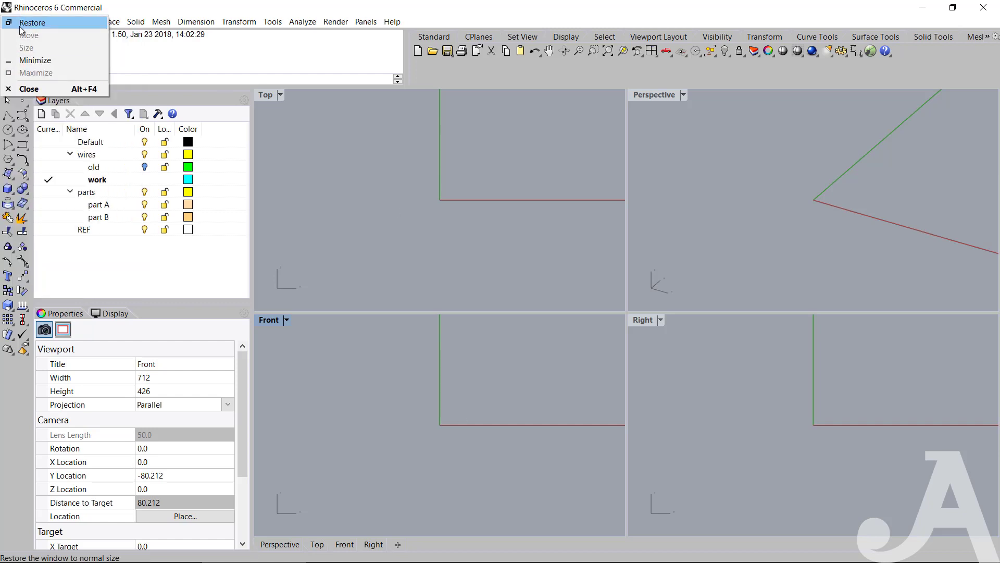
click(188, 74)
click(9, 21)
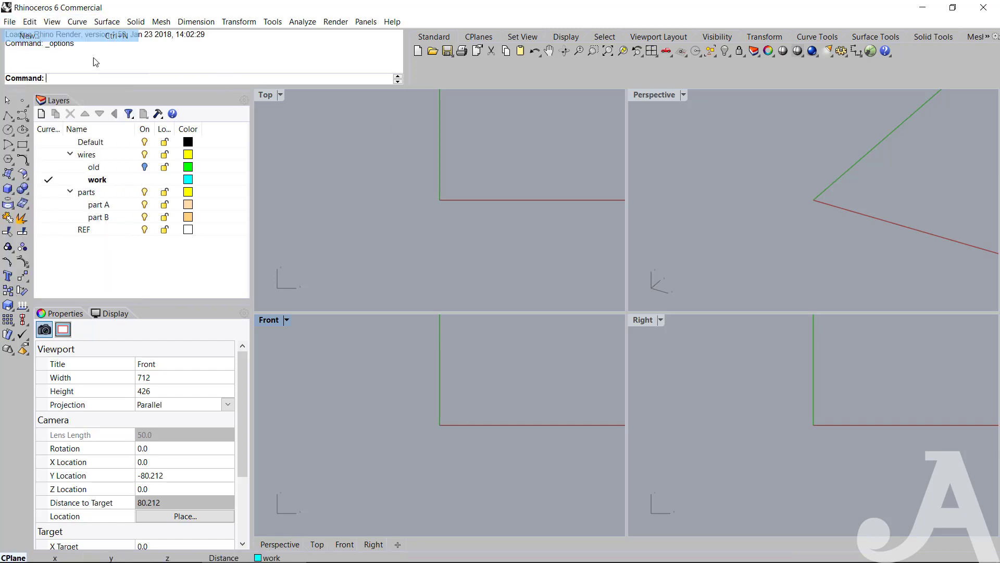
click(21, 33)
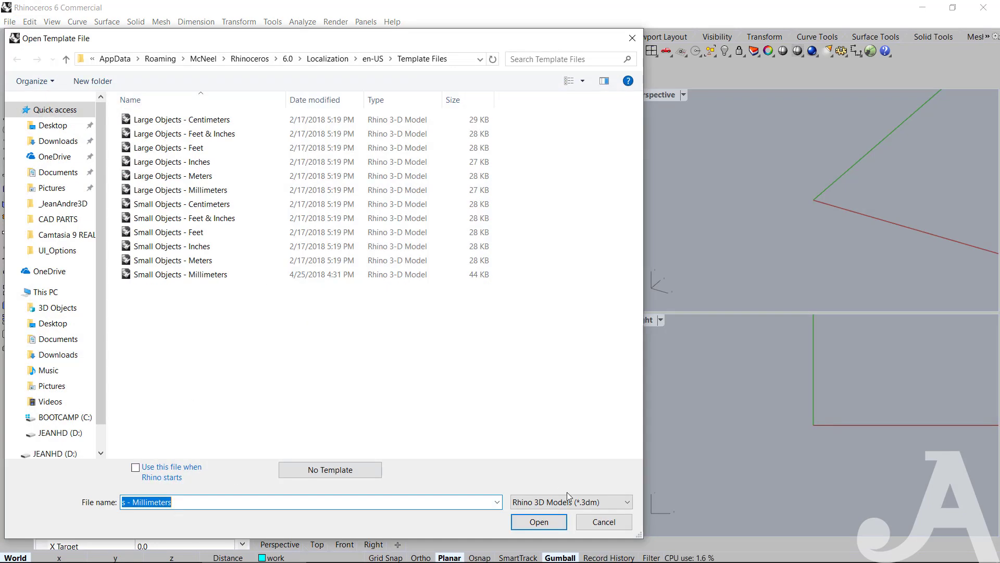
click(181, 276)
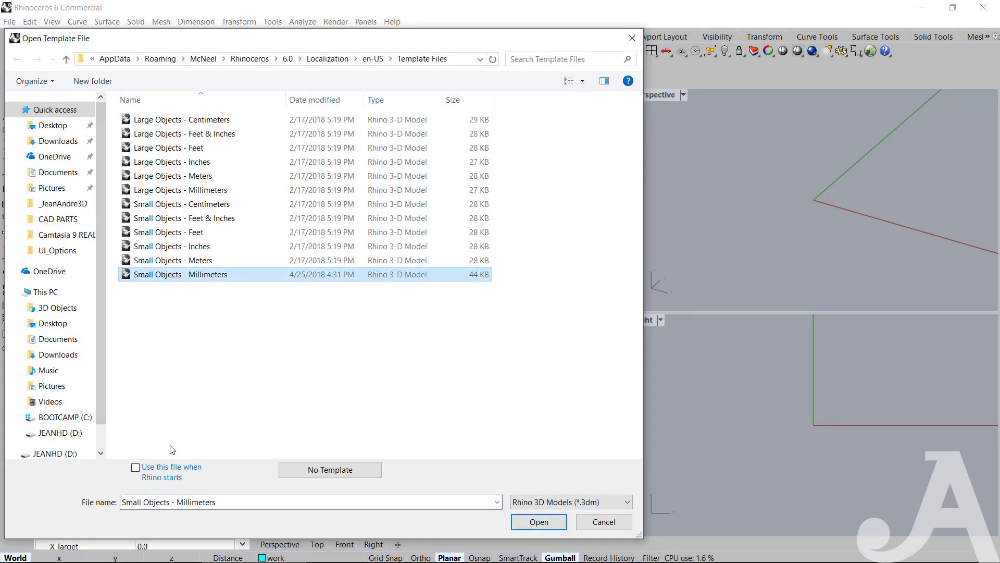
click(607, 523)
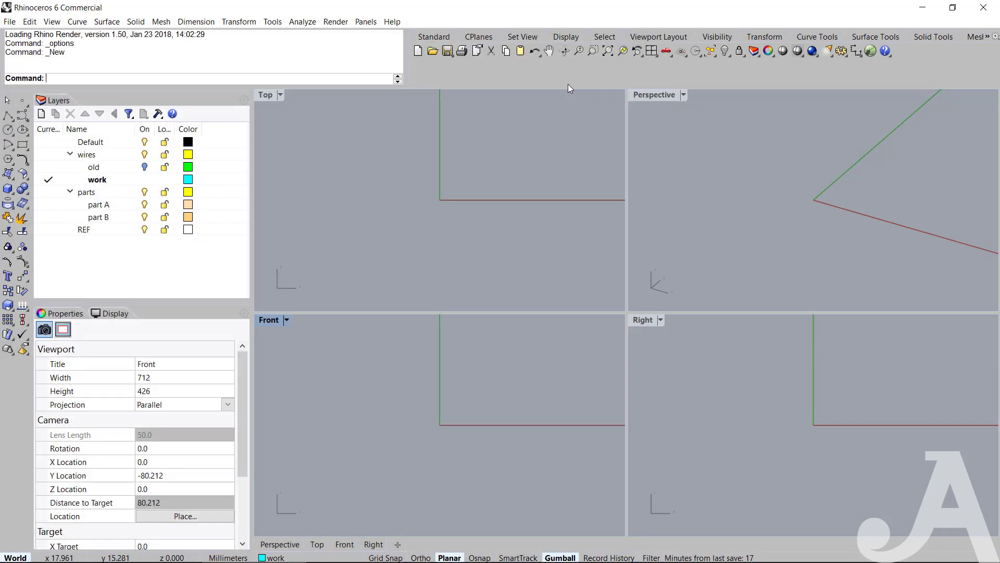